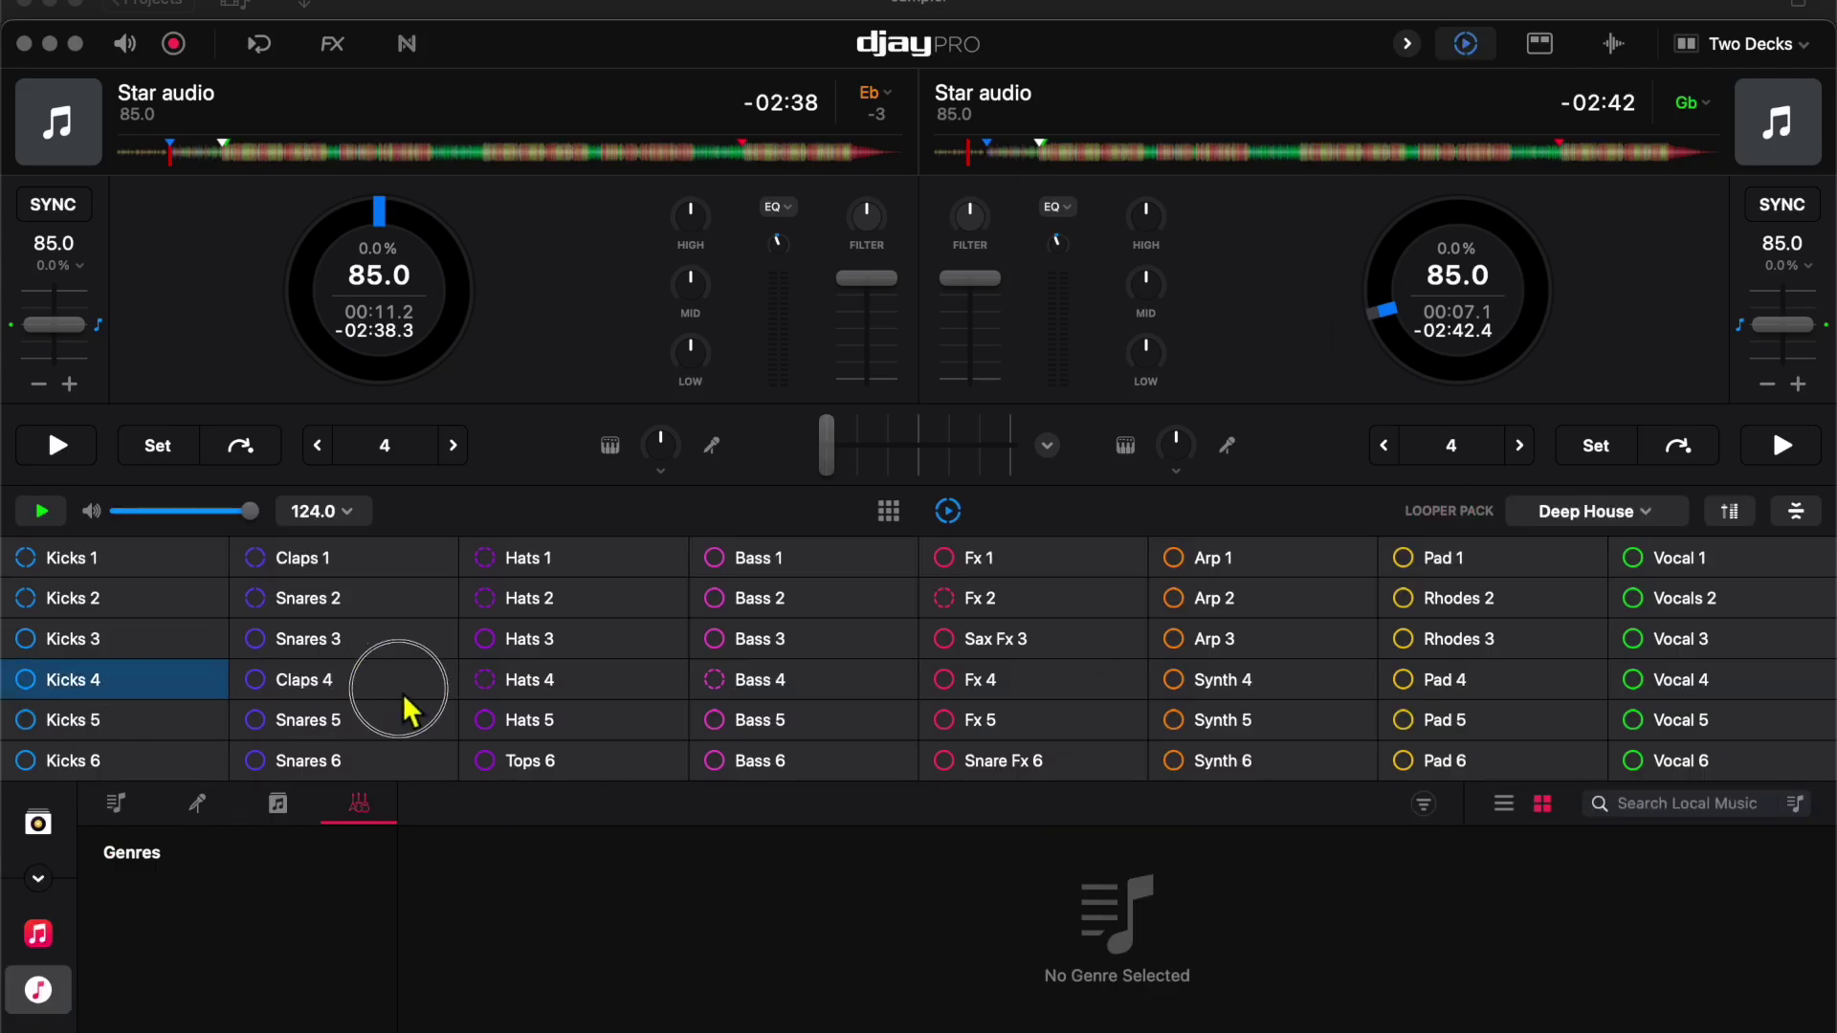
Trigger the Snares 3, Fx 2, Bass 4, Arp 3, Rhodes 3 and Vocal 4 looper pads
{"action": "left_click", "coordinate": [355, 639]}
{"action": "left_click", "coordinate": [1053, 598]}
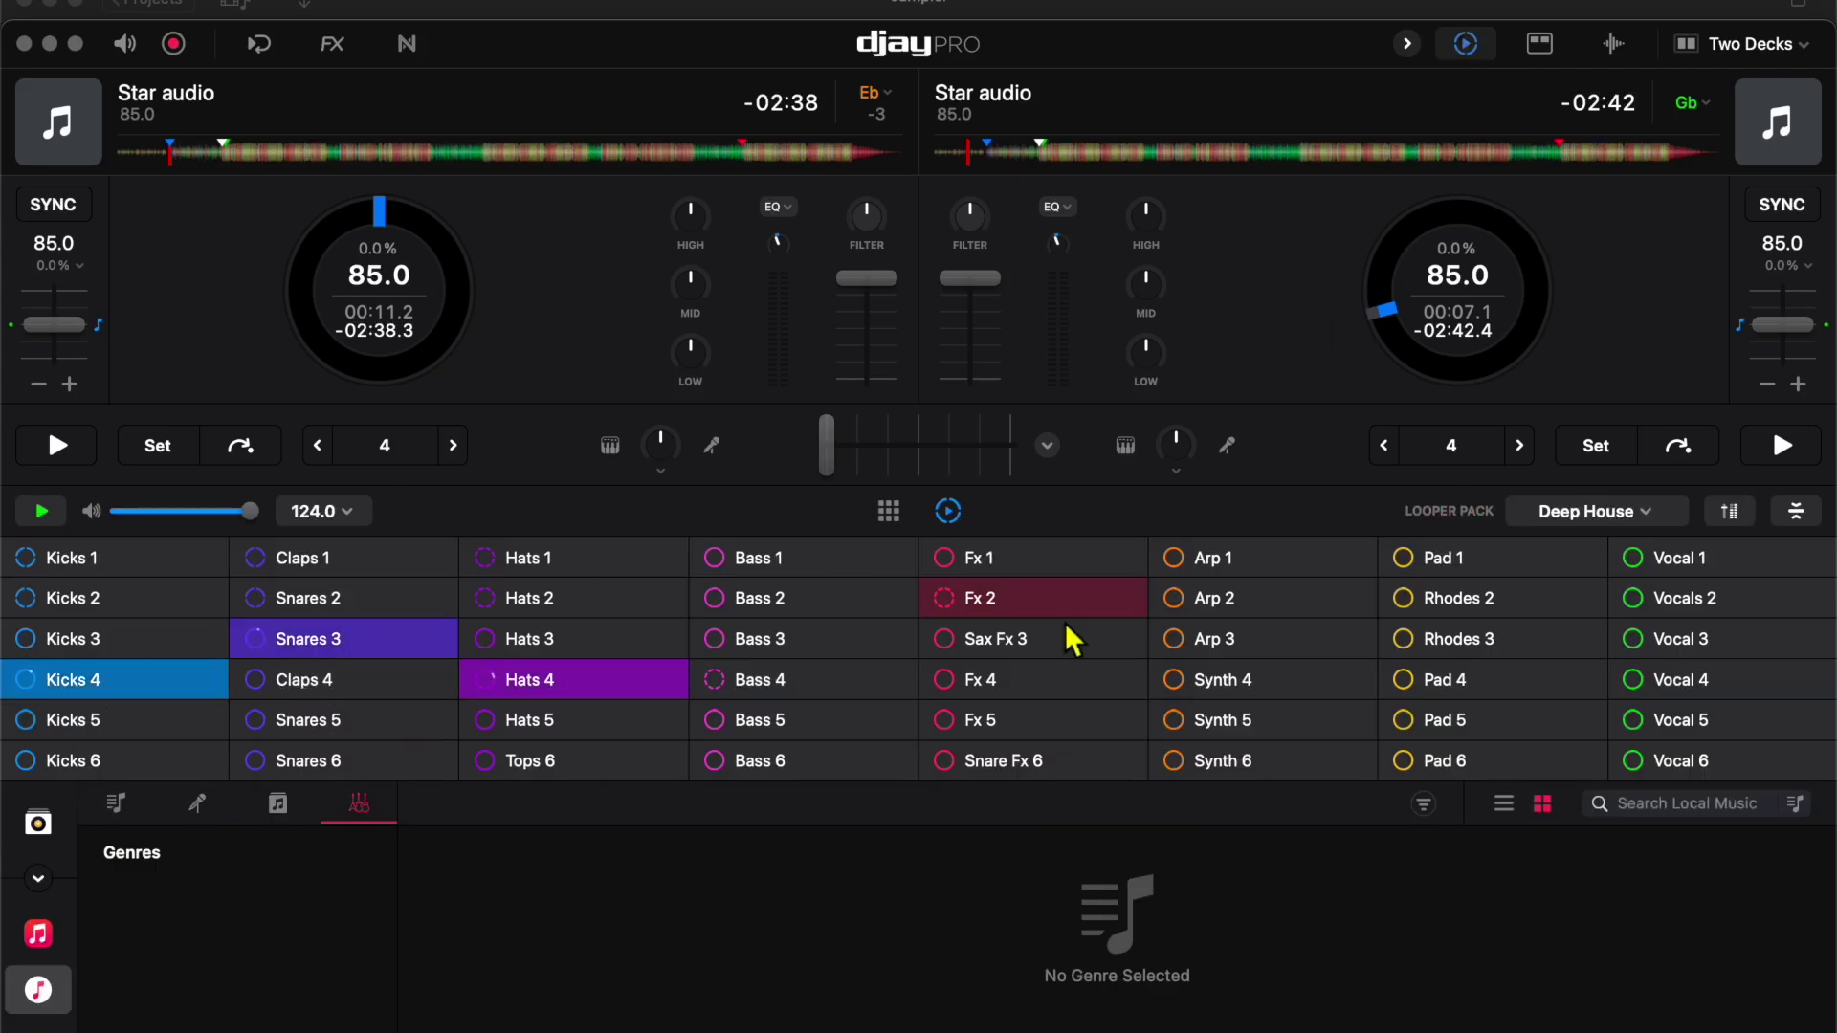
{"action": "left_click", "coordinate": [813, 677]}
{"action": "left_click", "coordinate": [1255, 644]}
{"action": "left_click", "coordinate": [1523, 636]}
{"action": "left_click", "coordinate": [1706, 687]}
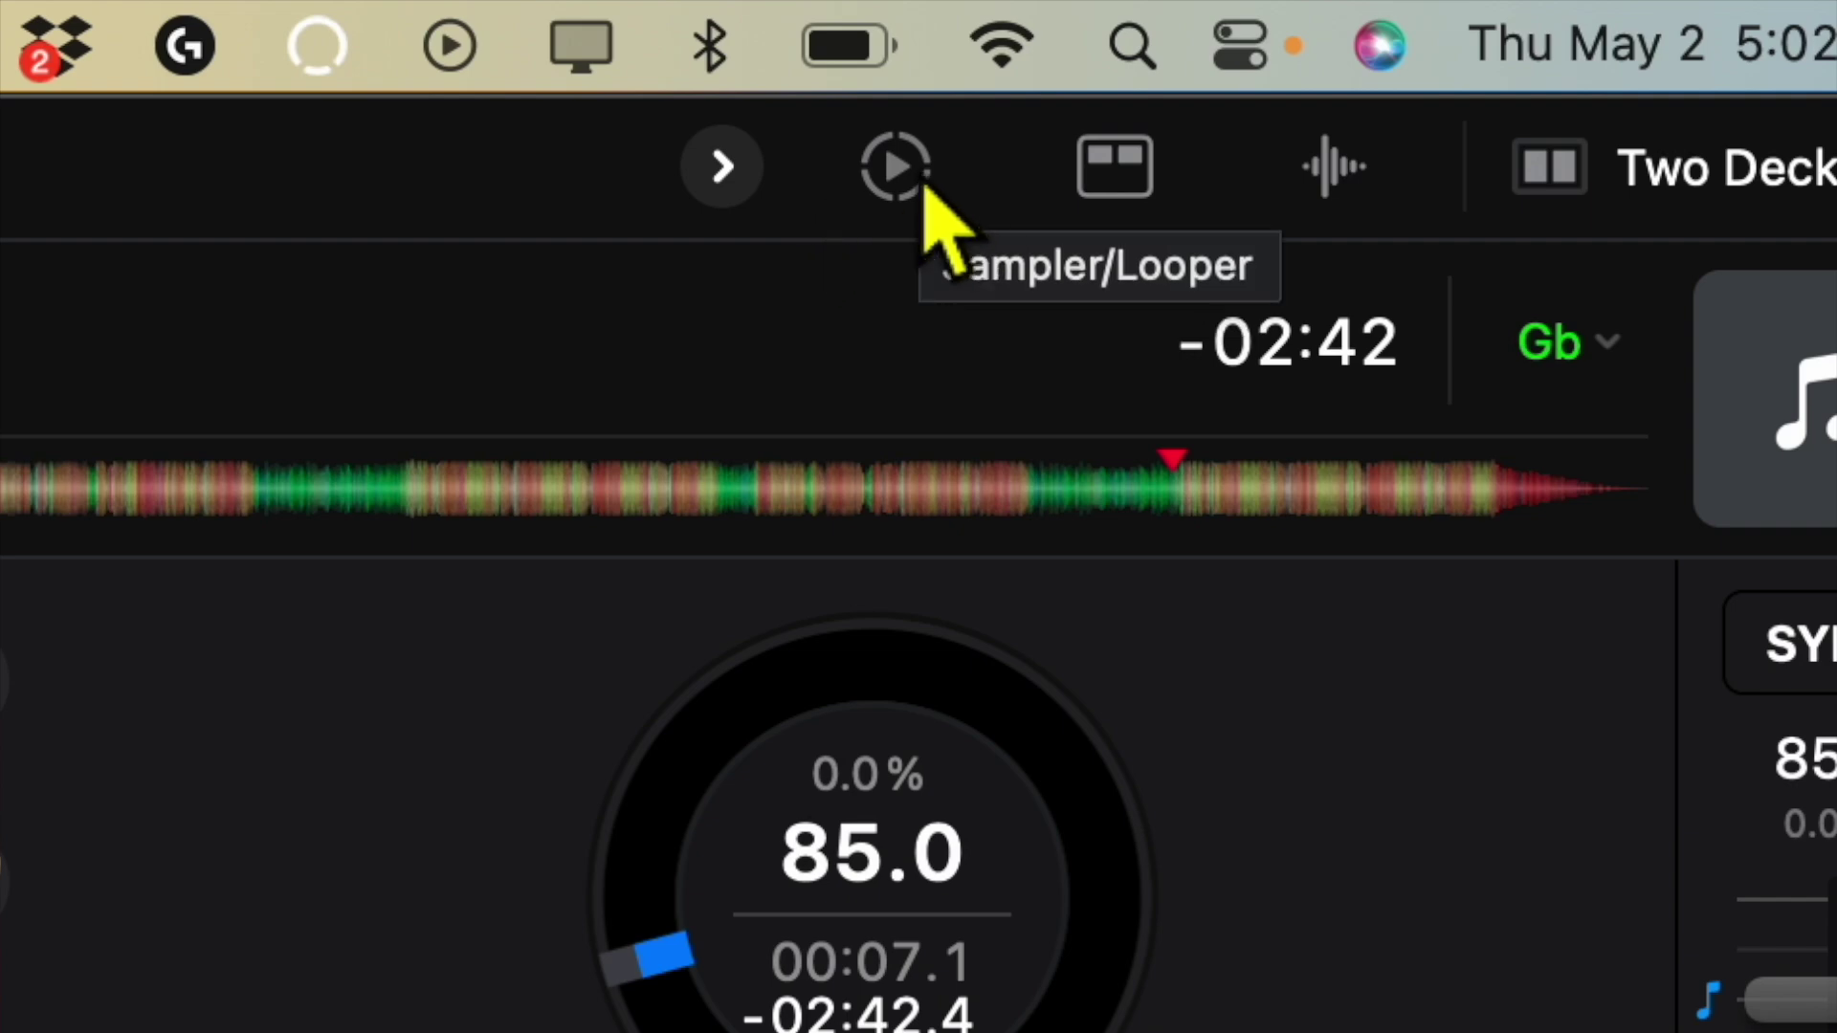
Show the looper panel and flip between Sampler and Looper views, ending on the Deep House loops
{"action": "left_click", "coordinate": [904, 173]}
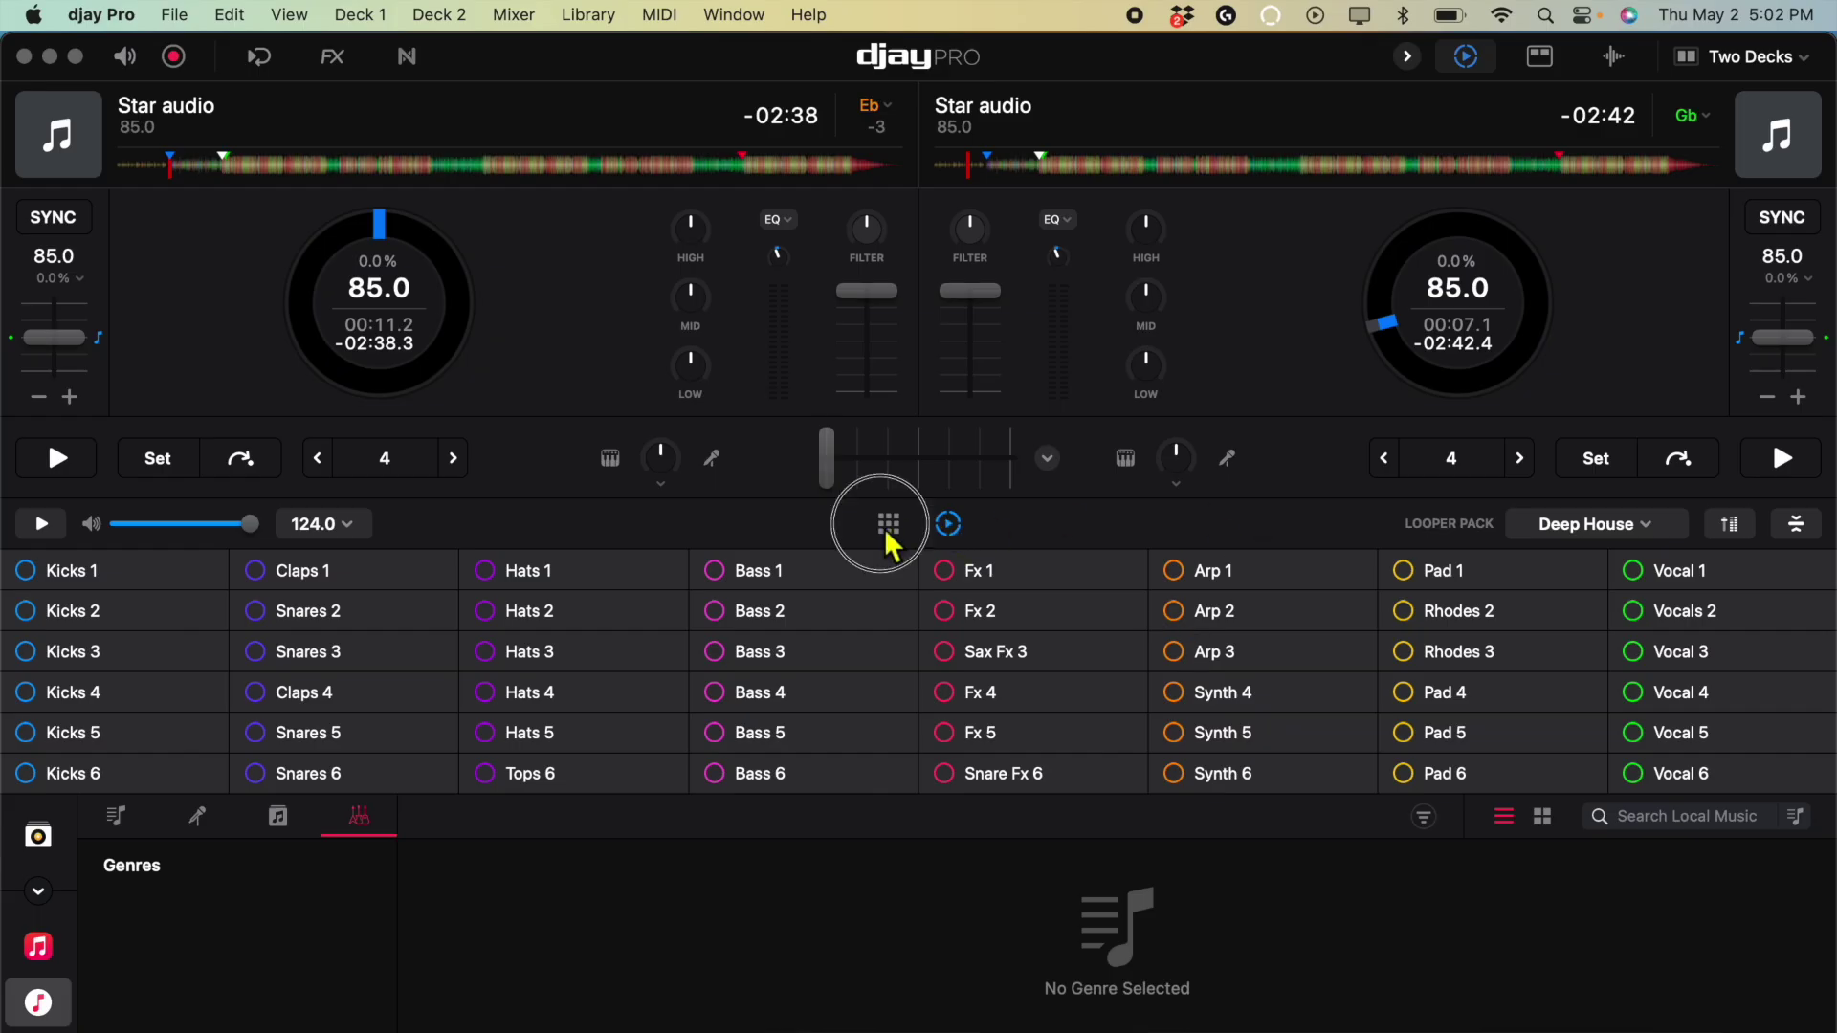
{"action": "left_click", "coordinate": [889, 524]}
{"action": "left_click", "coordinate": [935, 524]}
{"action": "left_click", "coordinate": [885, 526]}
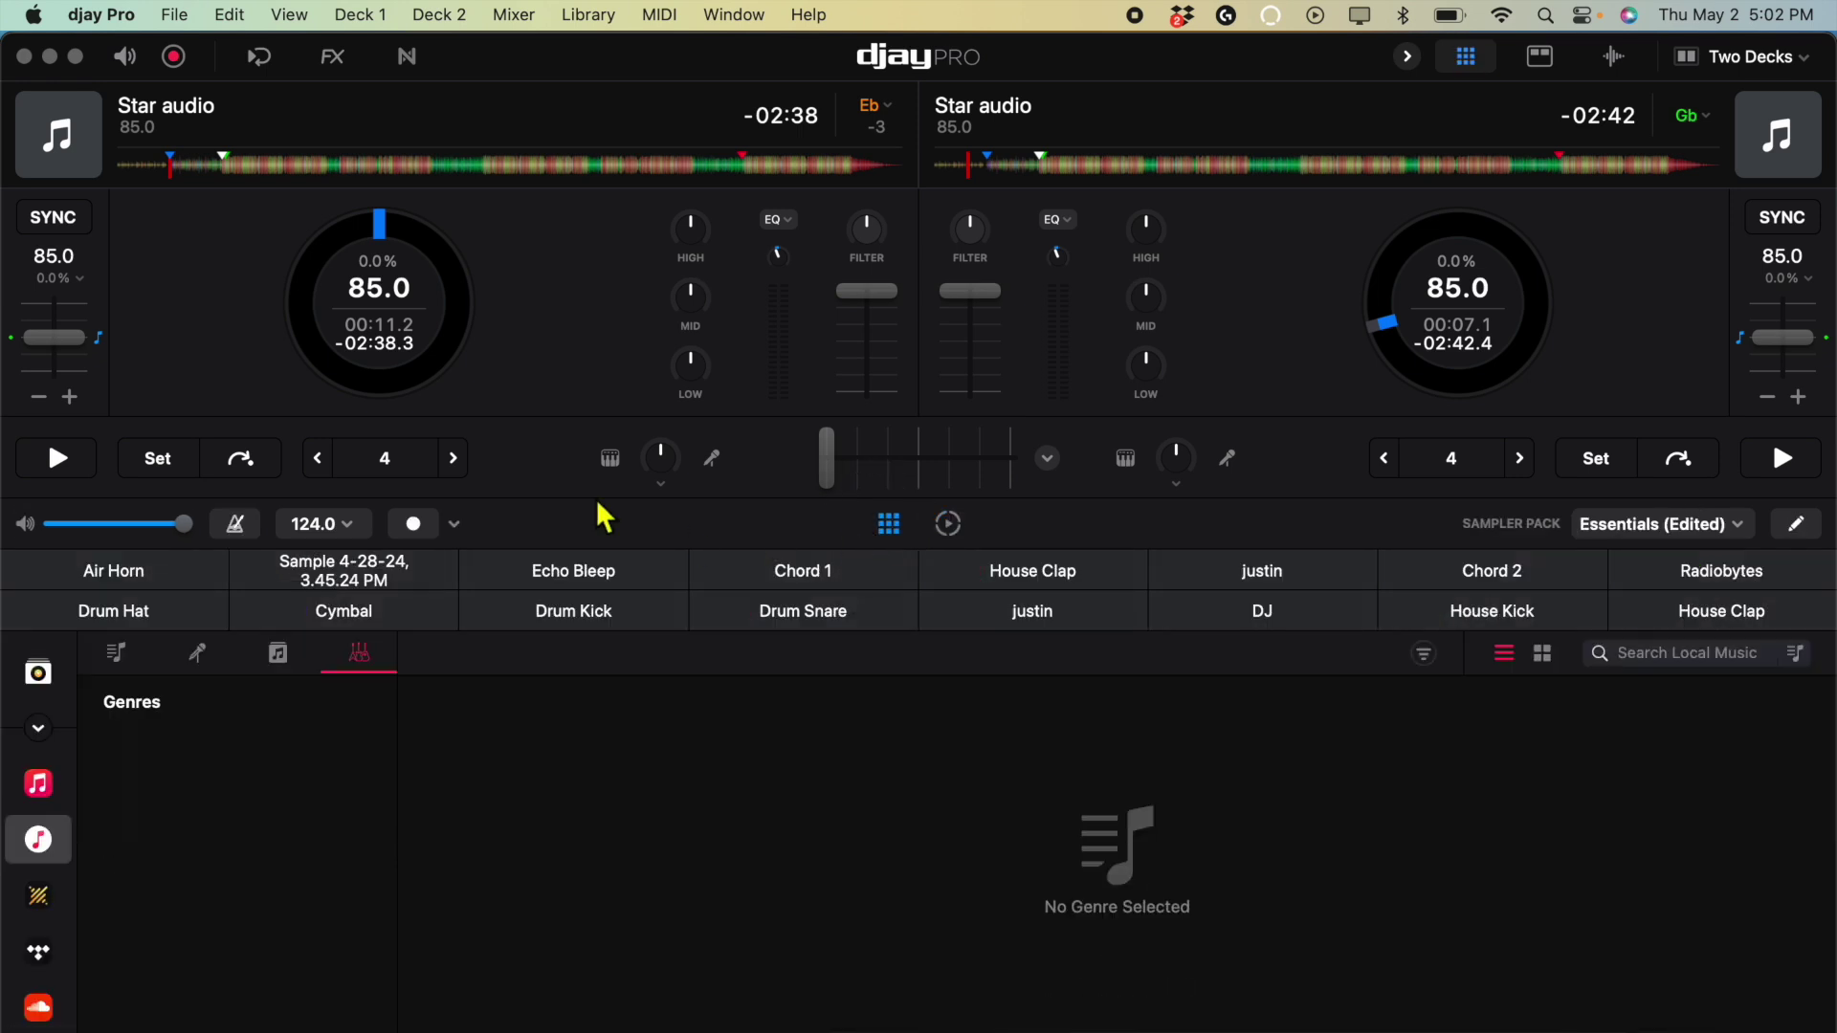
{"action": "left_click", "coordinate": [949, 524]}
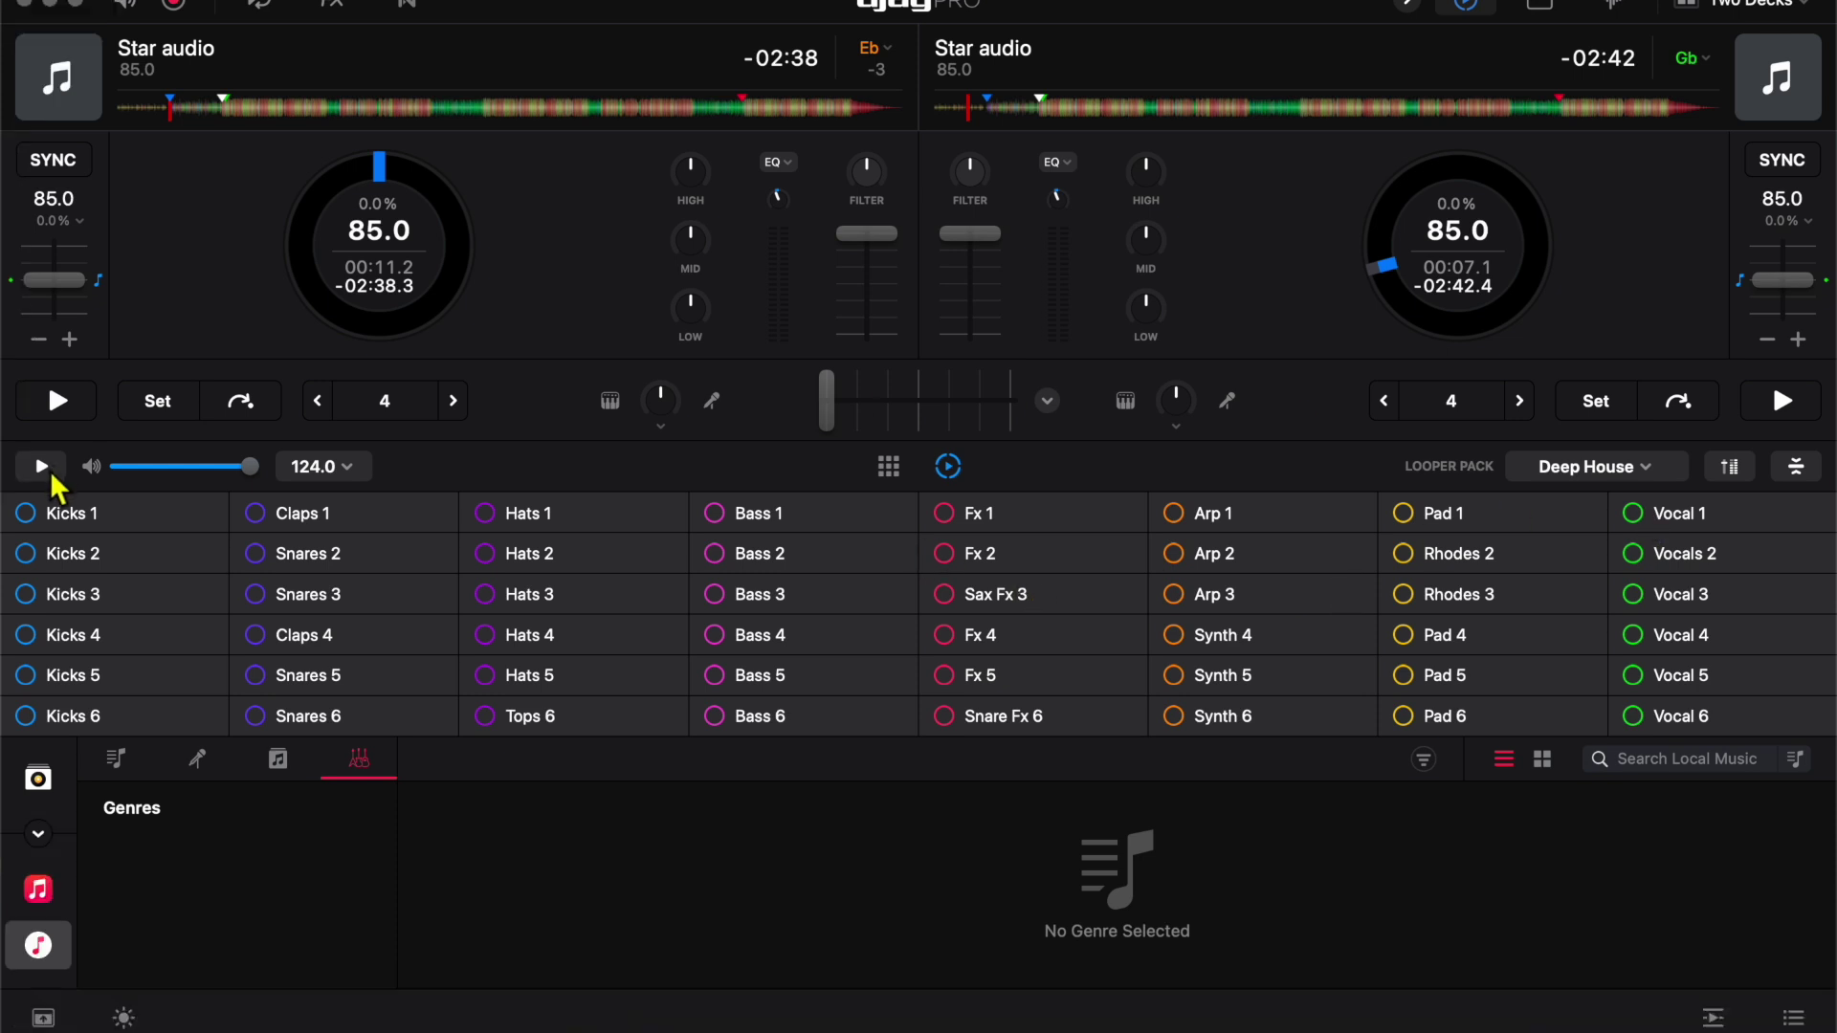
{"action": "left_click", "coordinate": [44, 524]}
{"action": "left_click", "coordinate": [115, 566]}
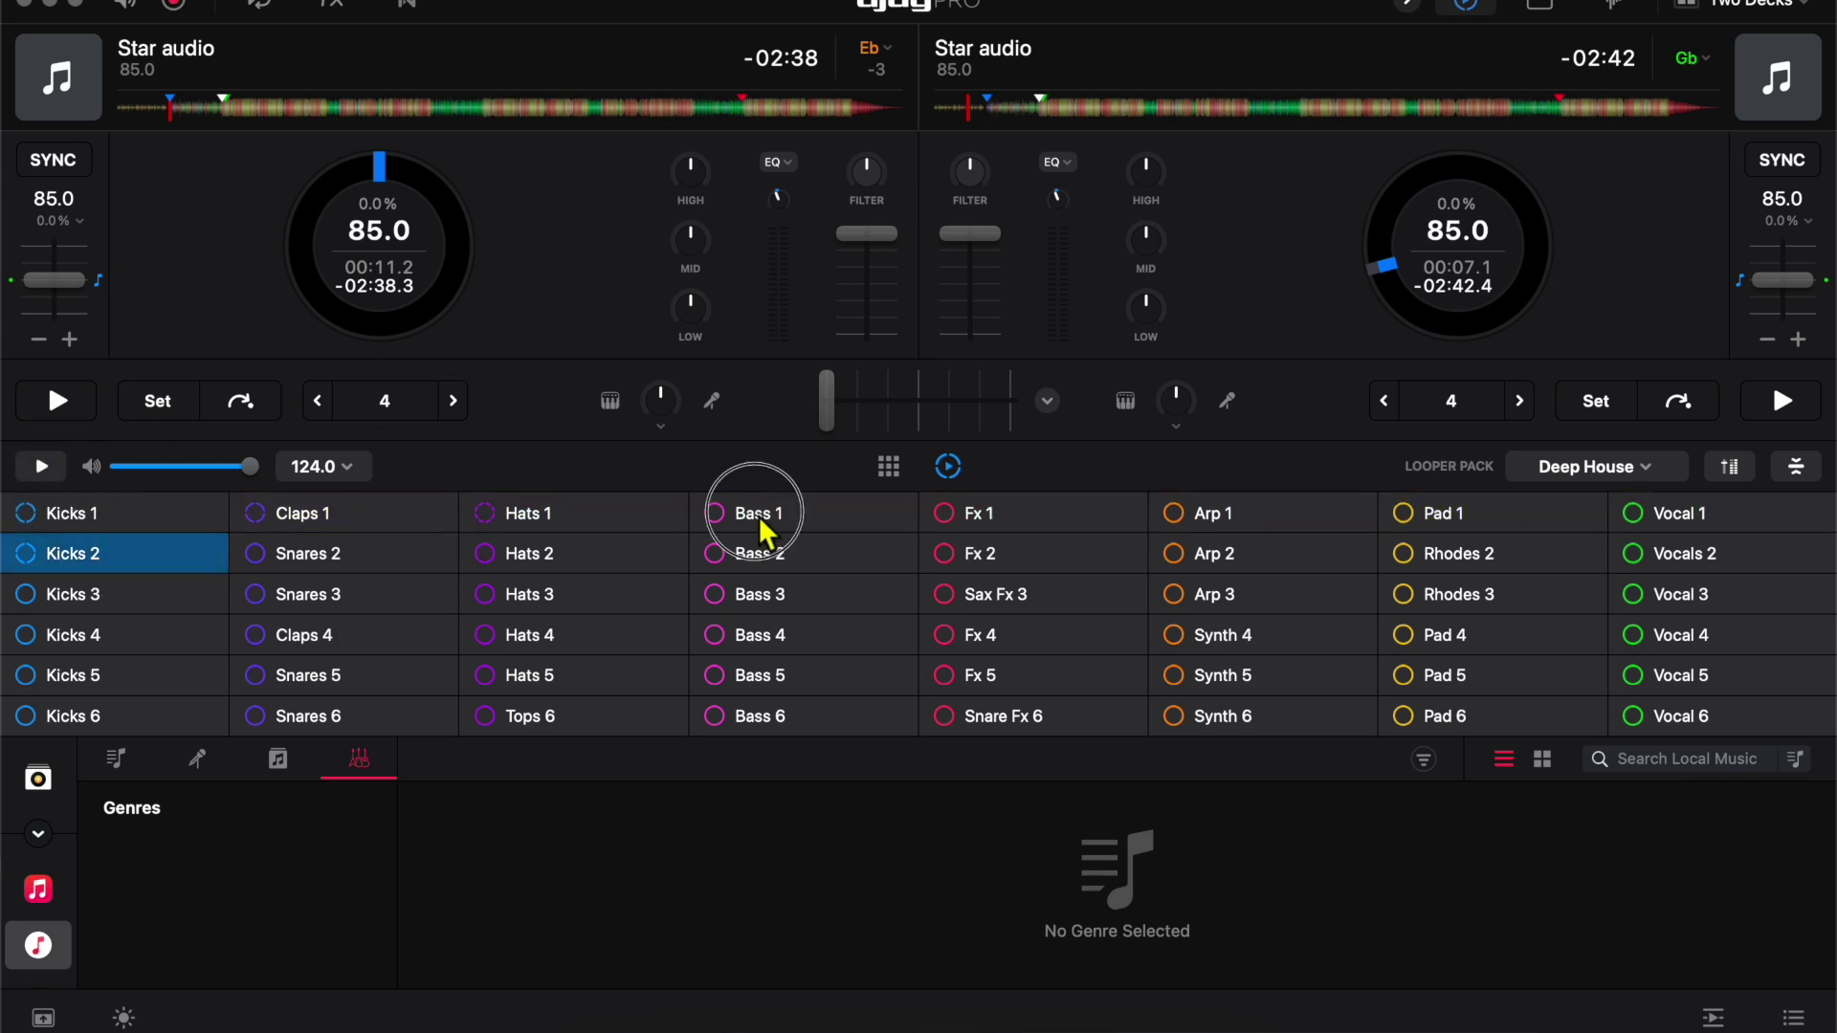
{"action": "left_click", "coordinate": [756, 517]}
{"action": "left_click", "coordinate": [50, 469]}
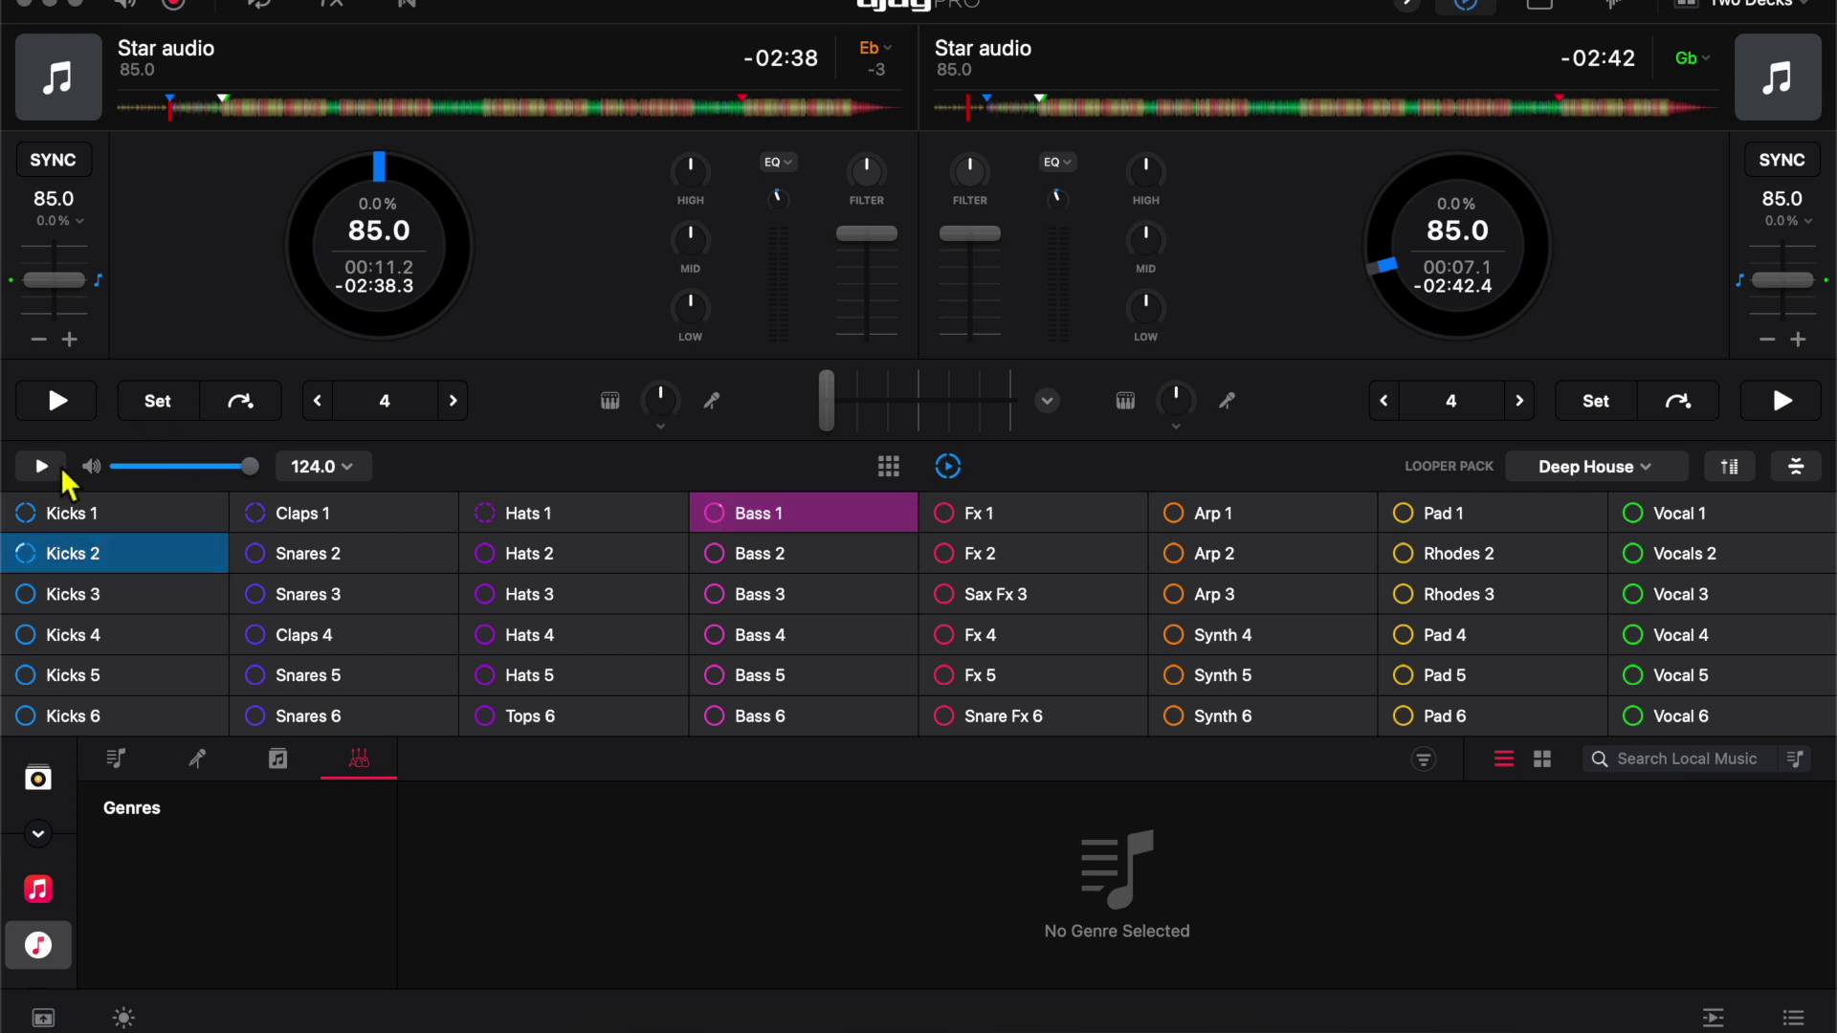
{"action": "mouse_move", "coordinate": [251, 466]}
{"action": "left_mouse_down"}
{"action": "mouse_move", "coordinate": [119, 467]}
{"action": "mouse_move", "coordinate": [250, 498]}
{"action": "mouse_move", "coordinate": [127, 542]}
{"action": "mouse_move", "coordinate": [117, 481]}
{"action": "mouse_move", "coordinate": [257, 465]}
{"action": "left_mouse_up"}
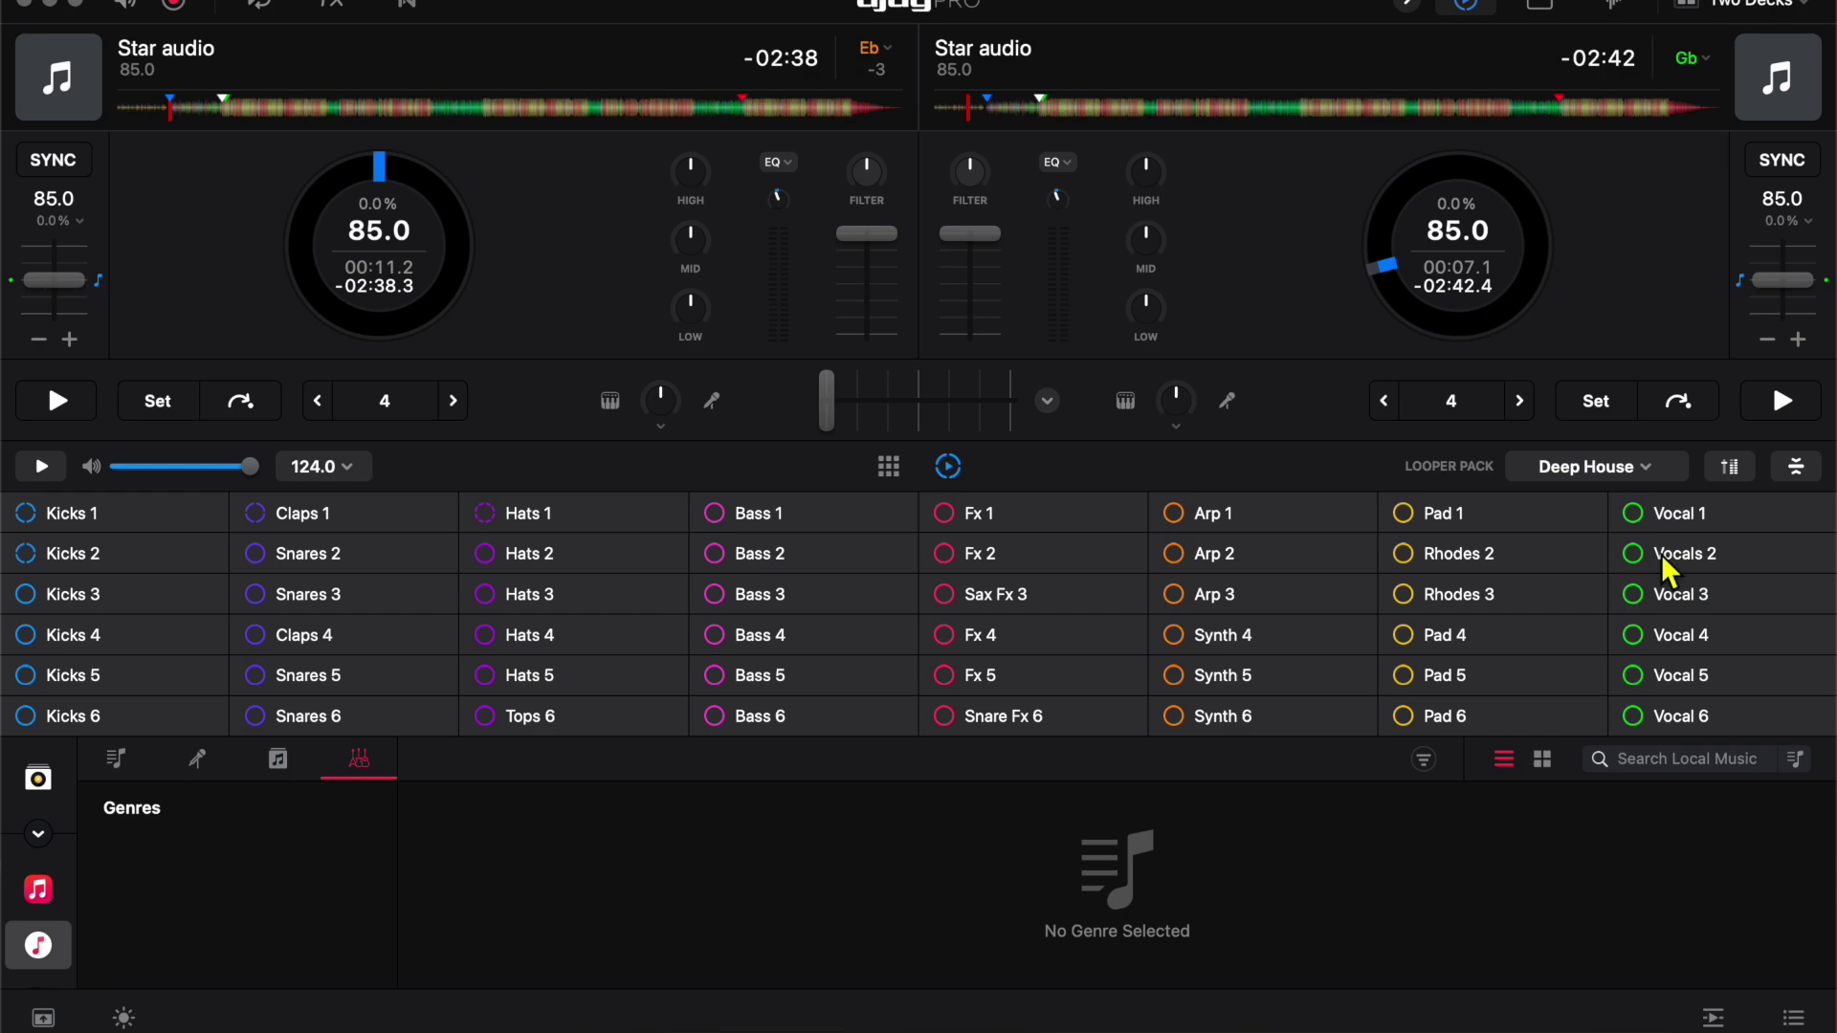
{"action": "left_click", "coordinate": [346, 468]}
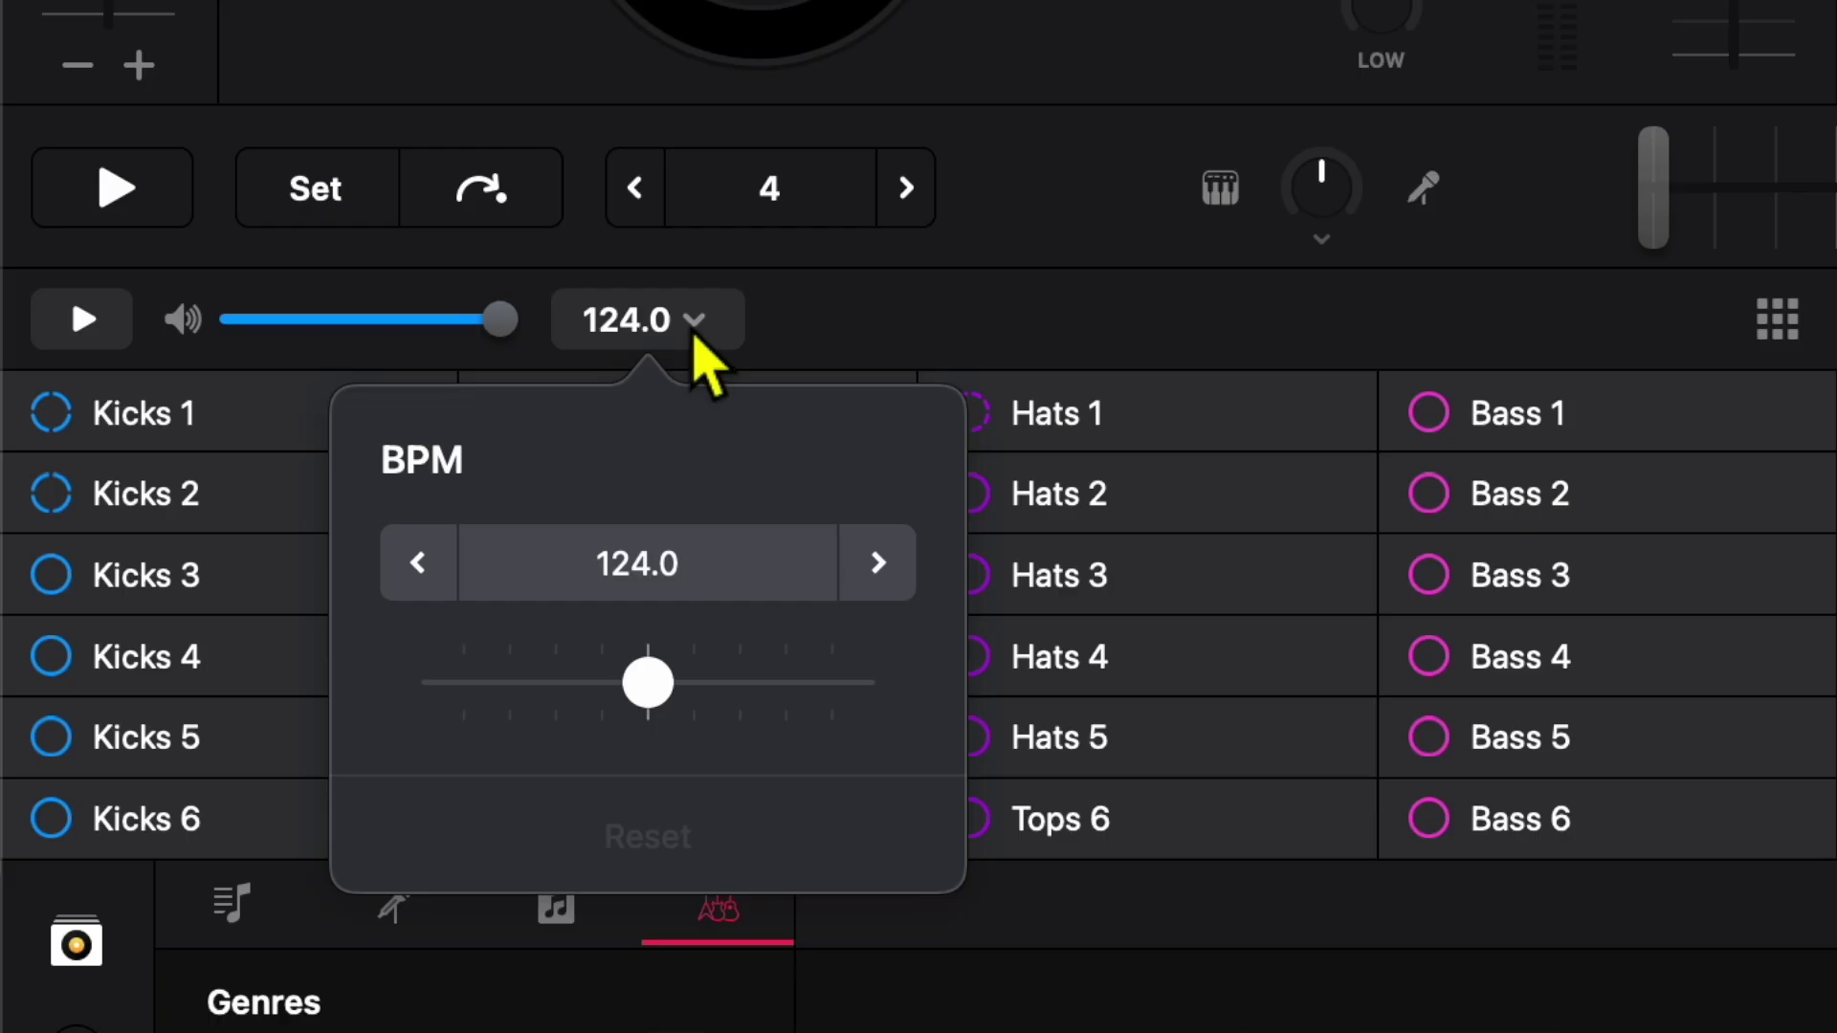
{"action": "left_click", "coordinate": [695, 331]}
{"action": "left_click", "coordinate": [703, 334]}
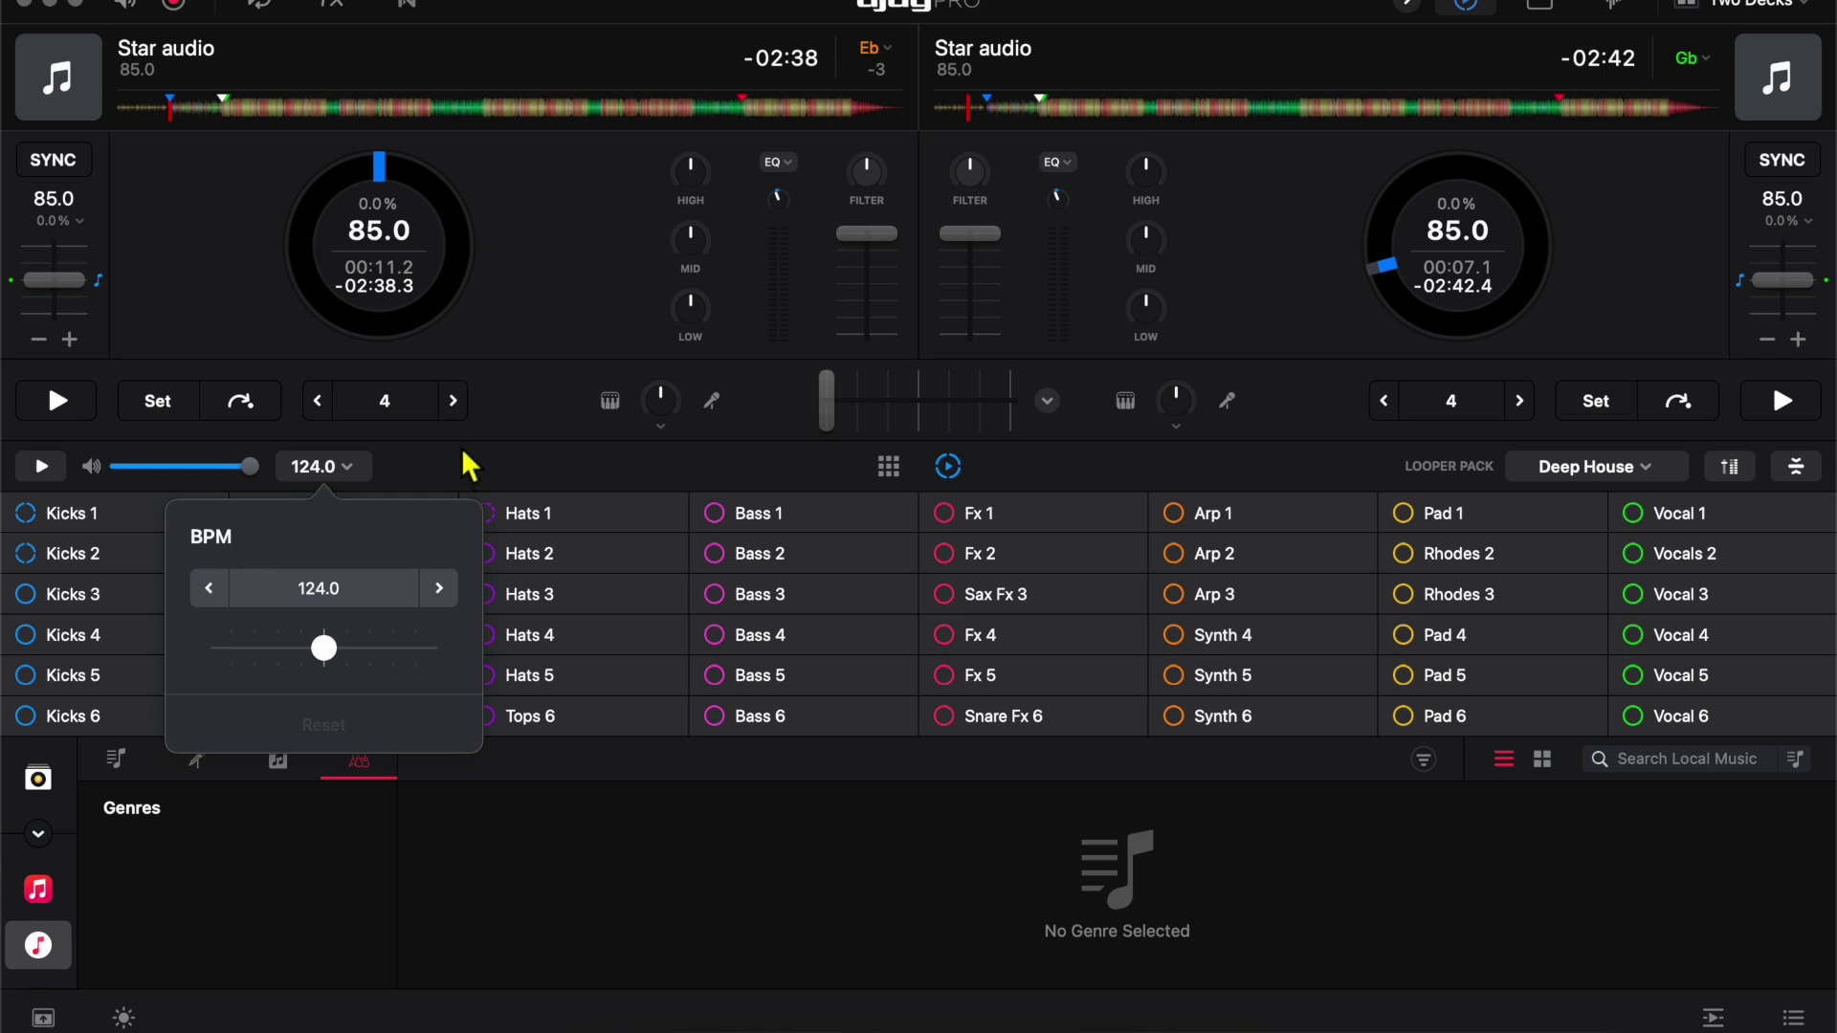
{"action": "left_click", "coordinate": [940, 316]}
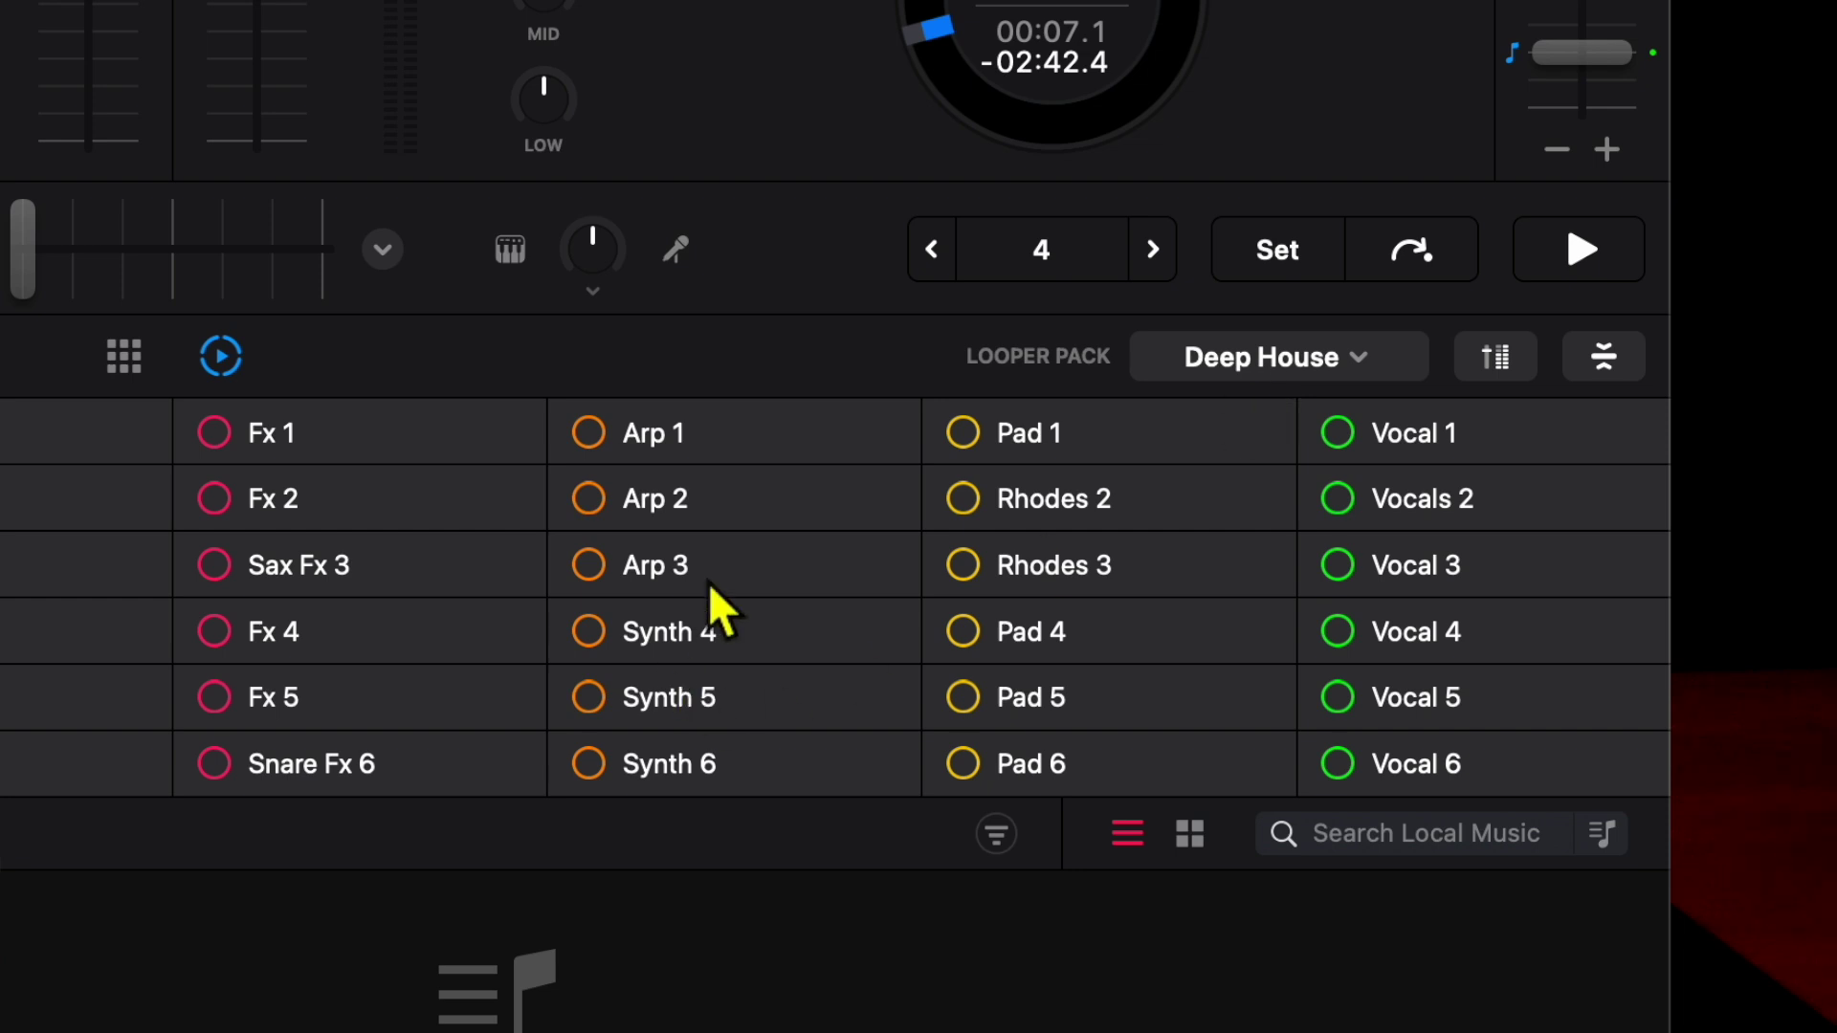
Choose Get more Packs from the Deep House pack list and browse the Audio Loops packs
{"action": "left_click", "coordinate": [1213, 352]}
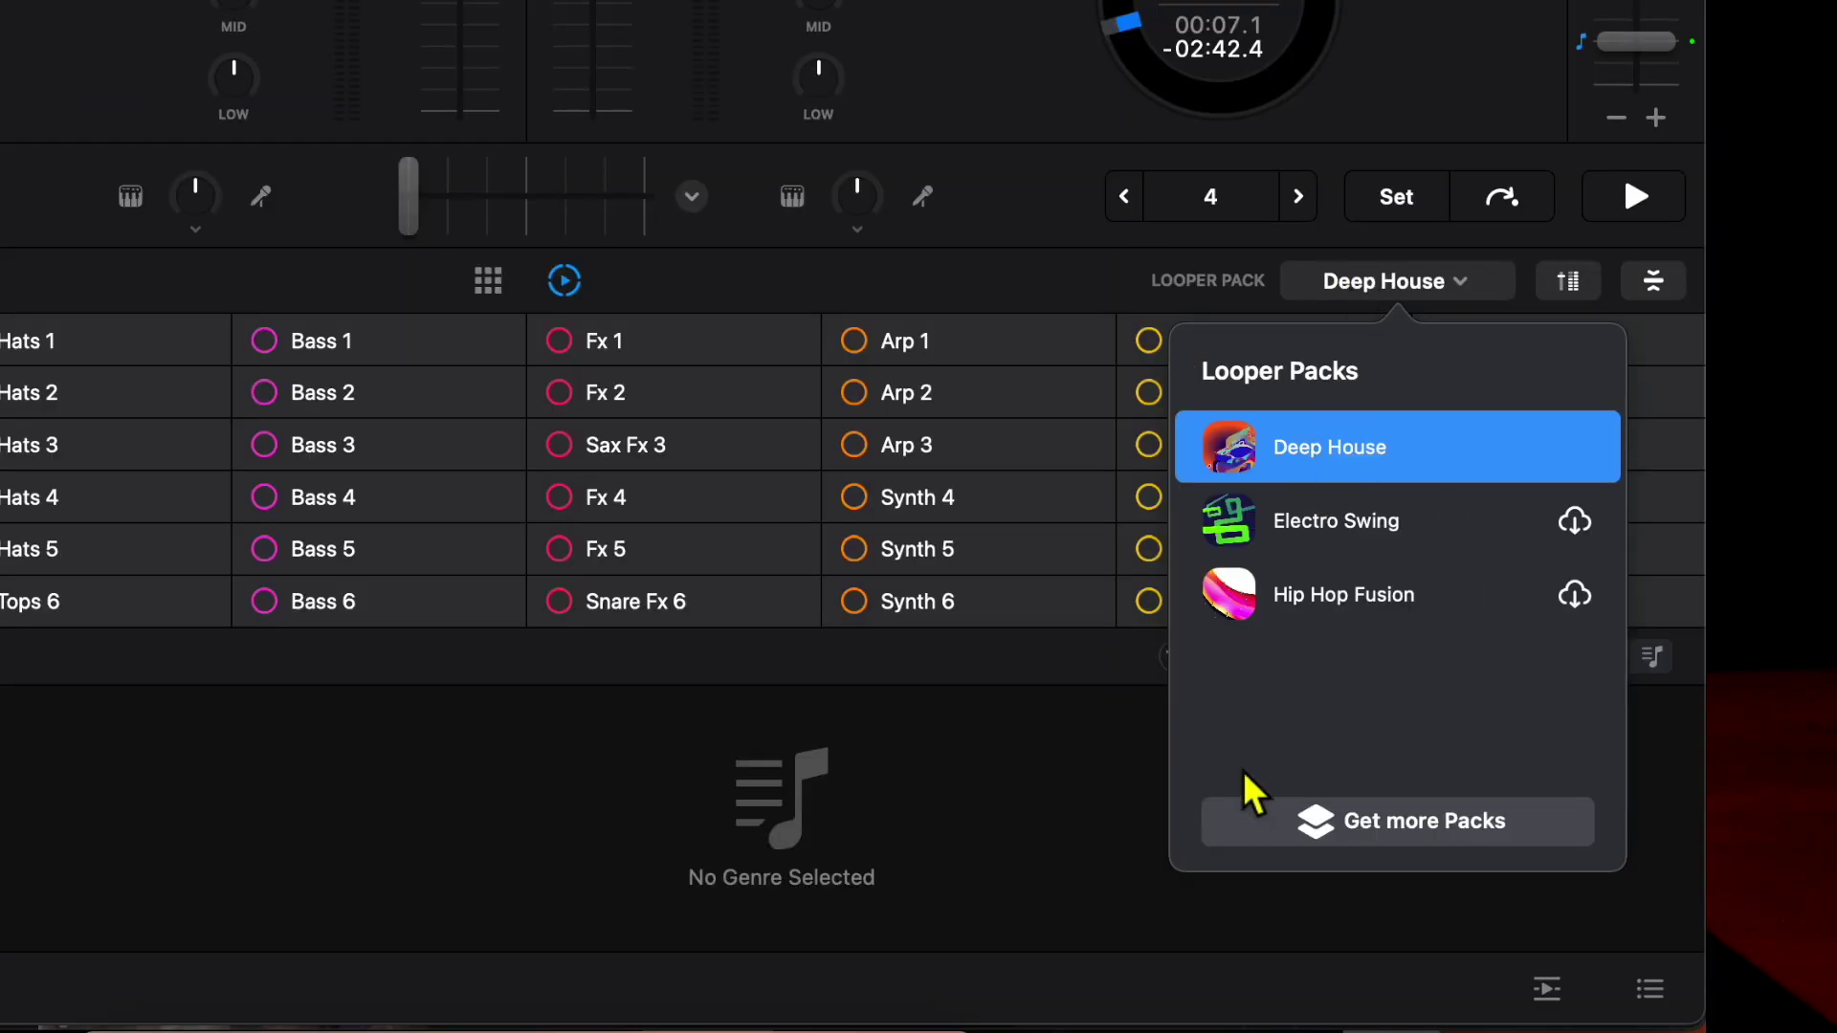
{"action": "left_click", "coordinate": [1265, 818]}
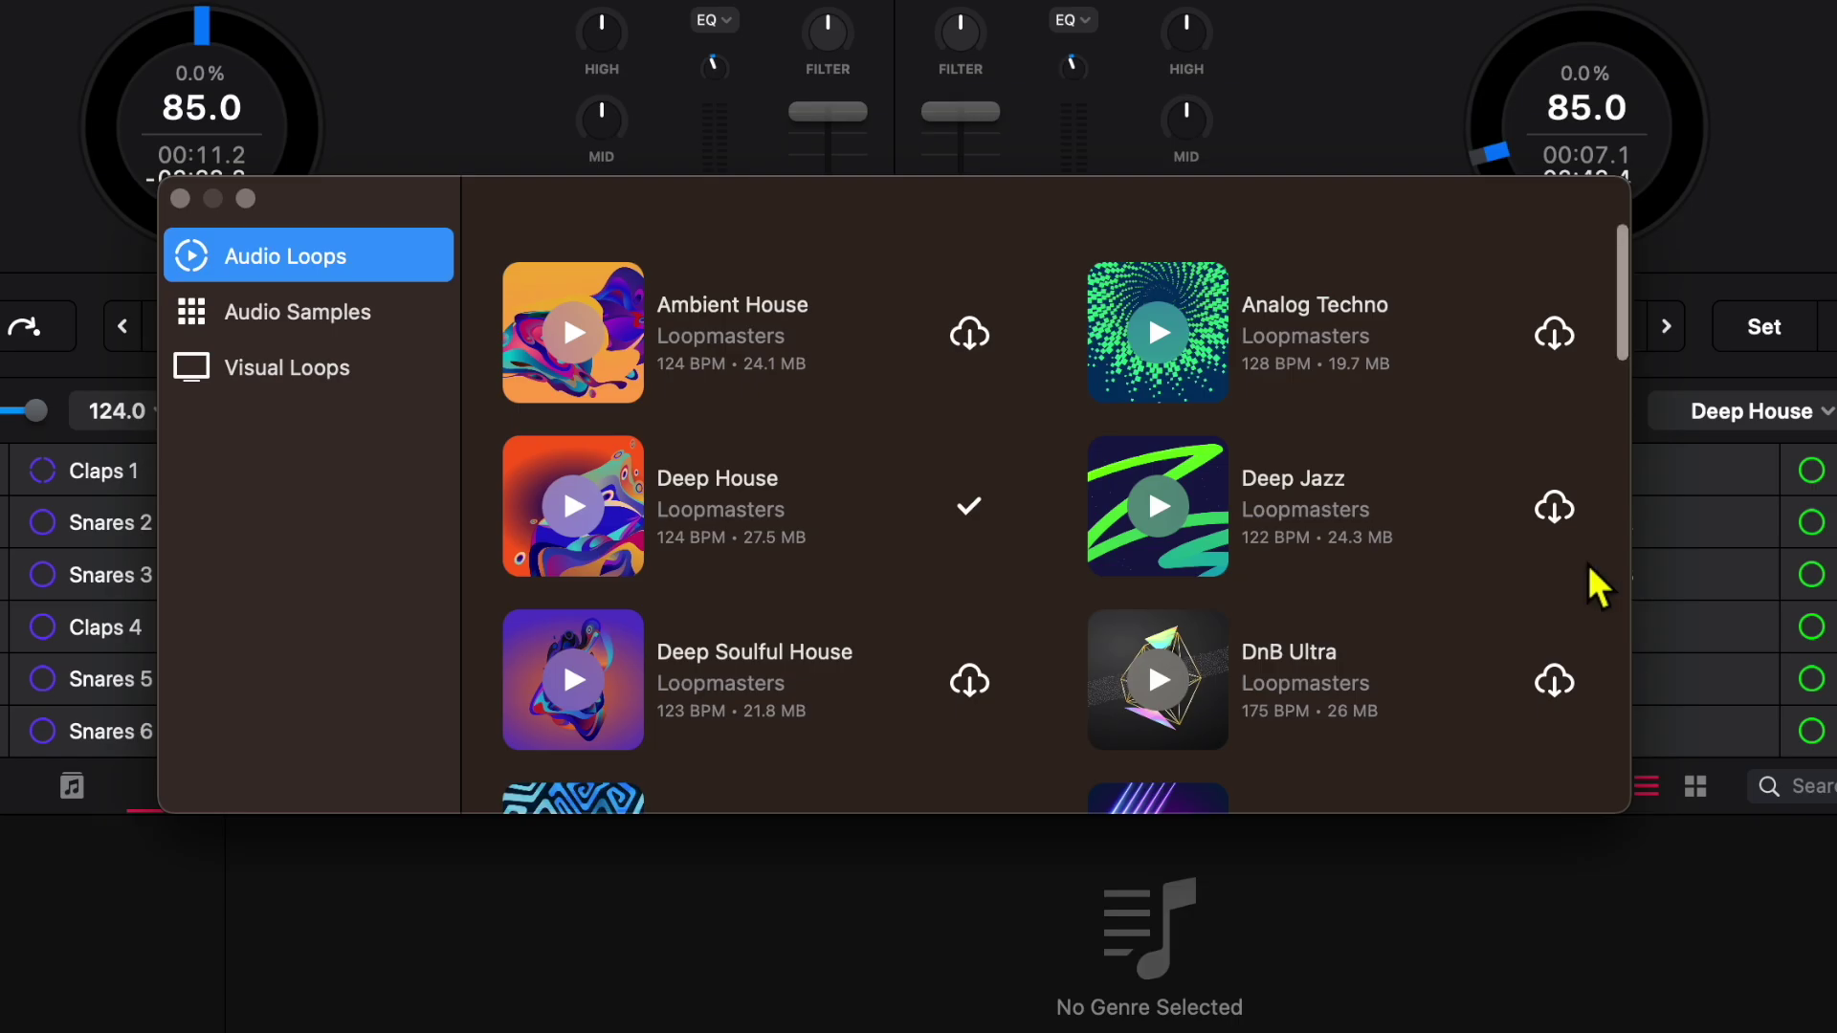
{"action": "scroll", "coordinate": [1591, 581], "scroll_direction": "down", "scroll_amount": 2}
{"action": "scroll", "coordinate": [1591, 581], "scroll_direction": "down", "scroll_amount": 6}
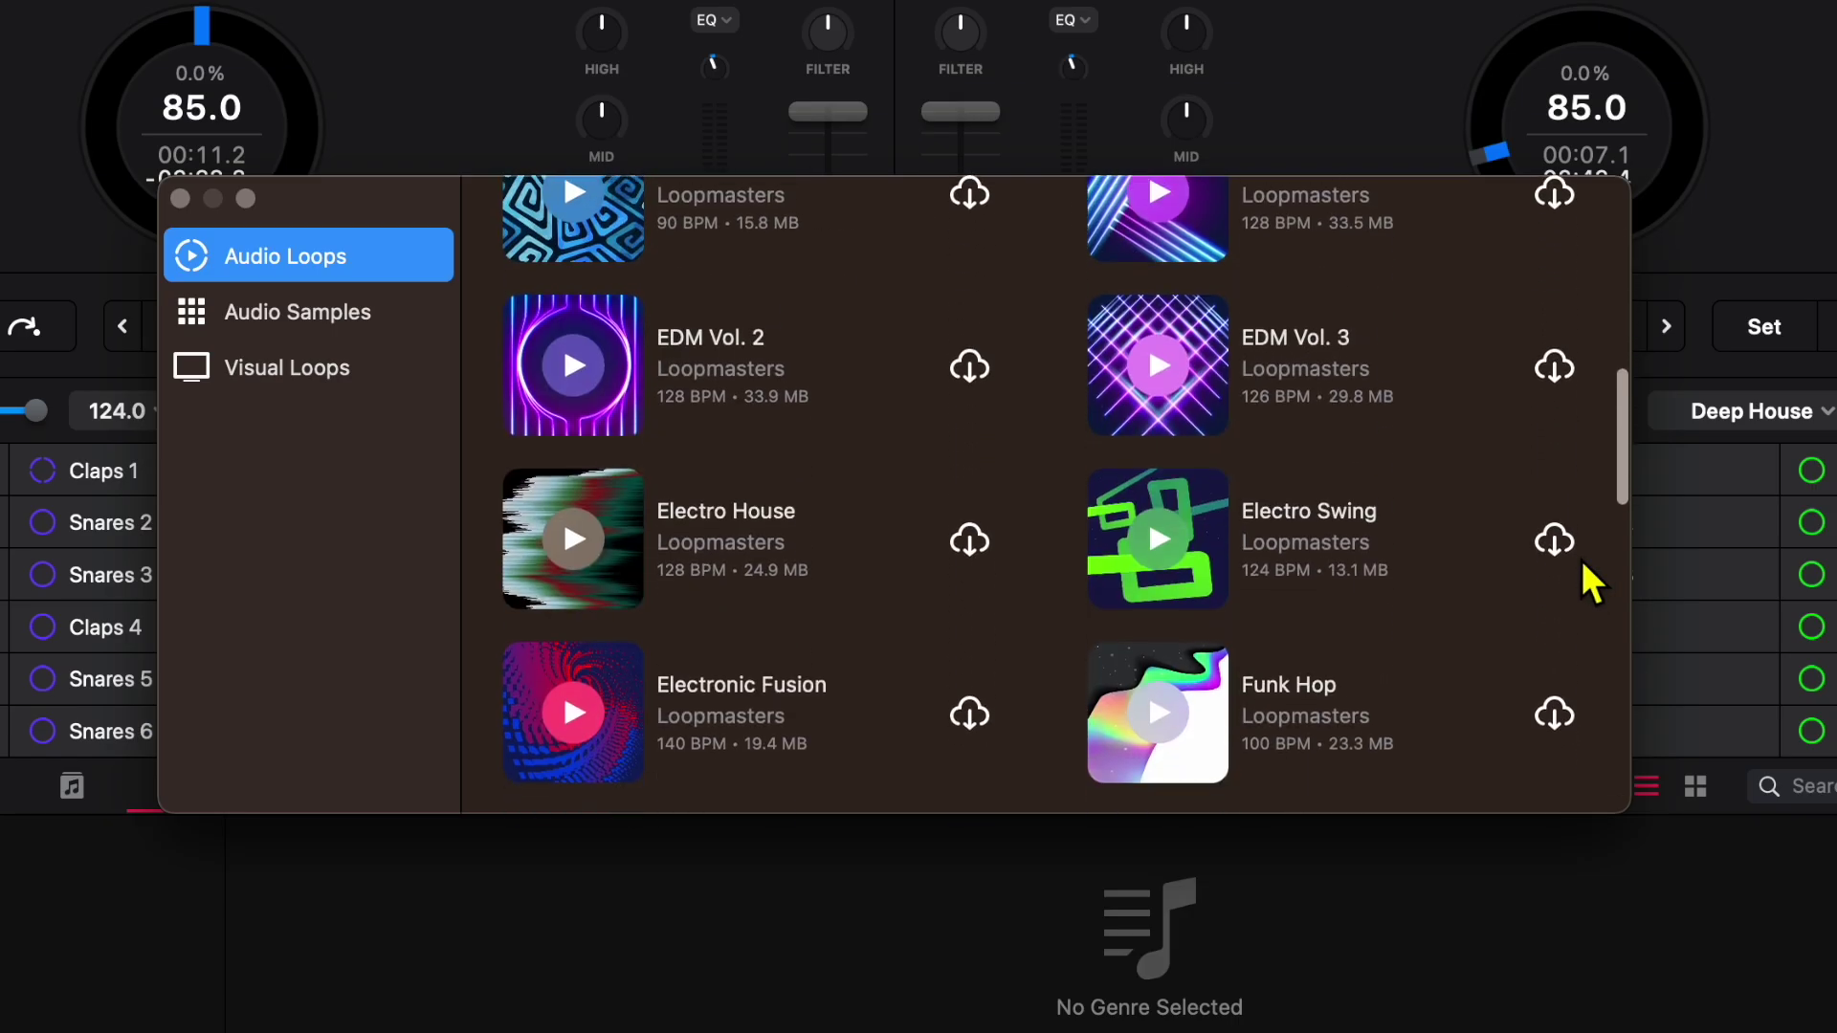
{"action": "scroll", "coordinate": [1584, 572], "scroll_direction": "down", "scroll_amount": 10}
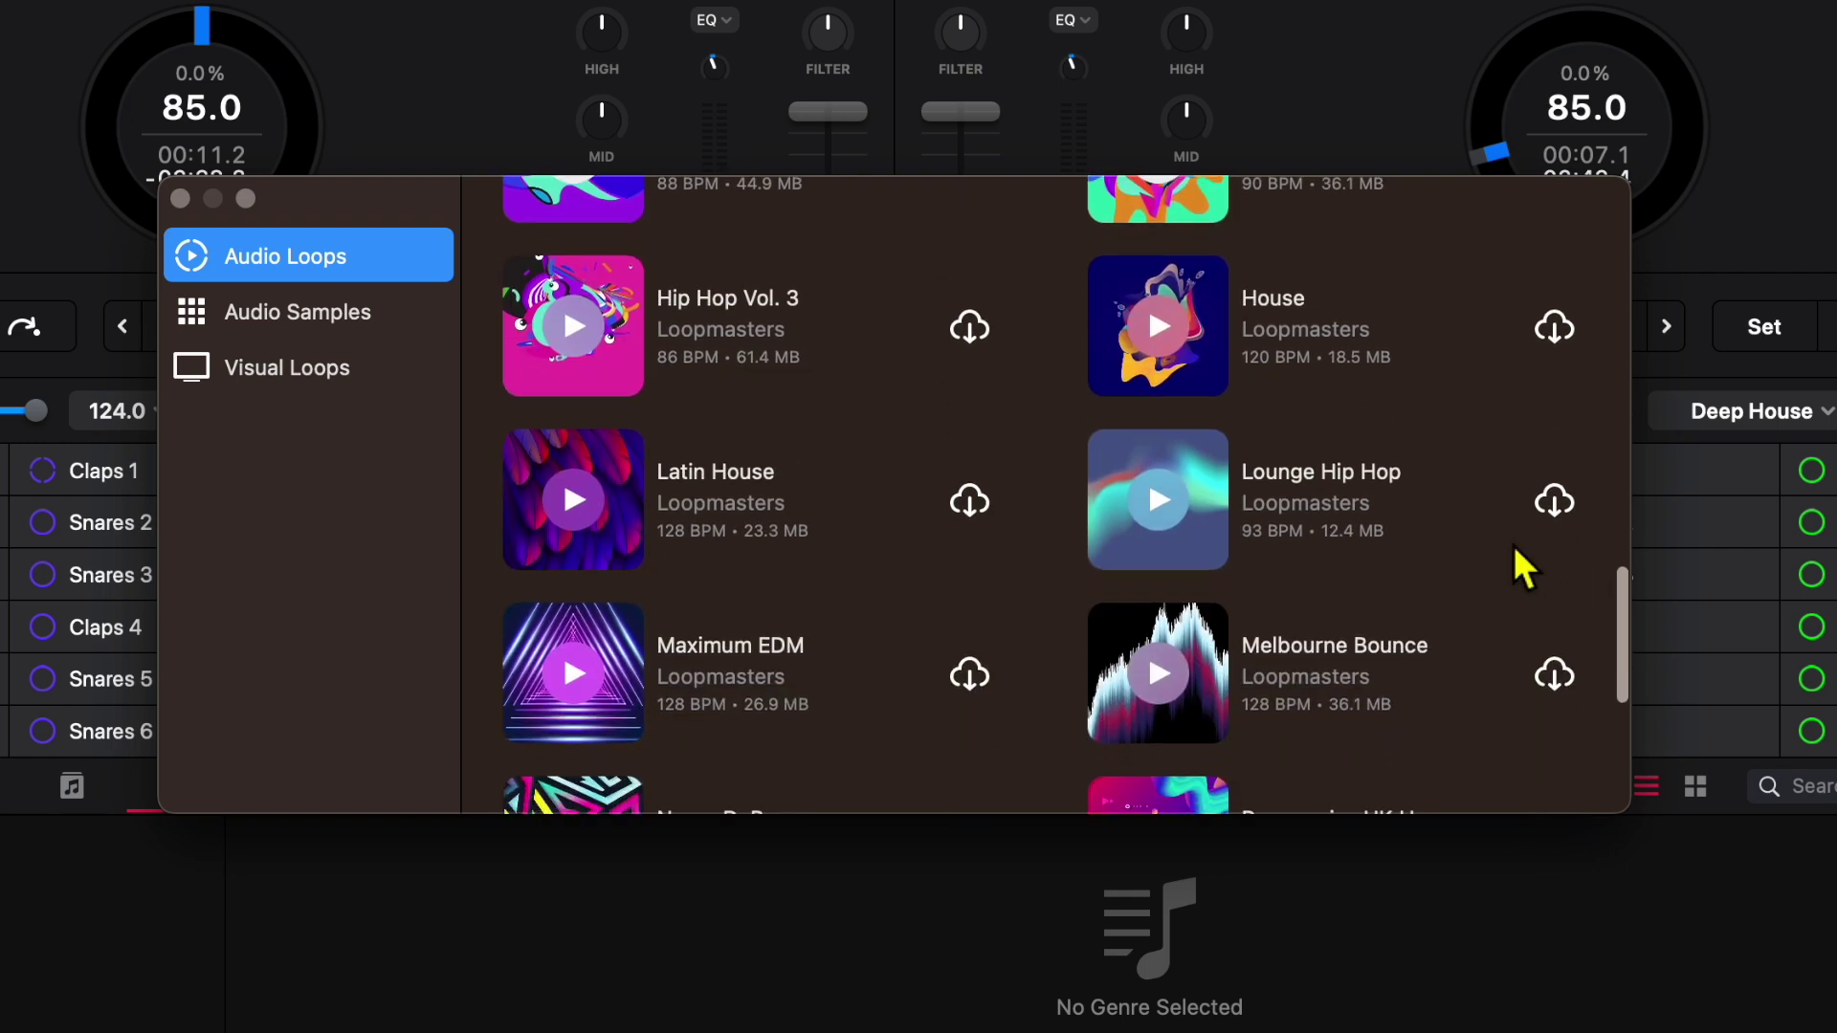
{"action": "scroll", "coordinate": [1510, 545], "scroll_direction": "down", "scroll_amount": 2}
{"action": "scroll", "coordinate": [1510, 545], "scroll_direction": "up", "scroll_amount": 15}
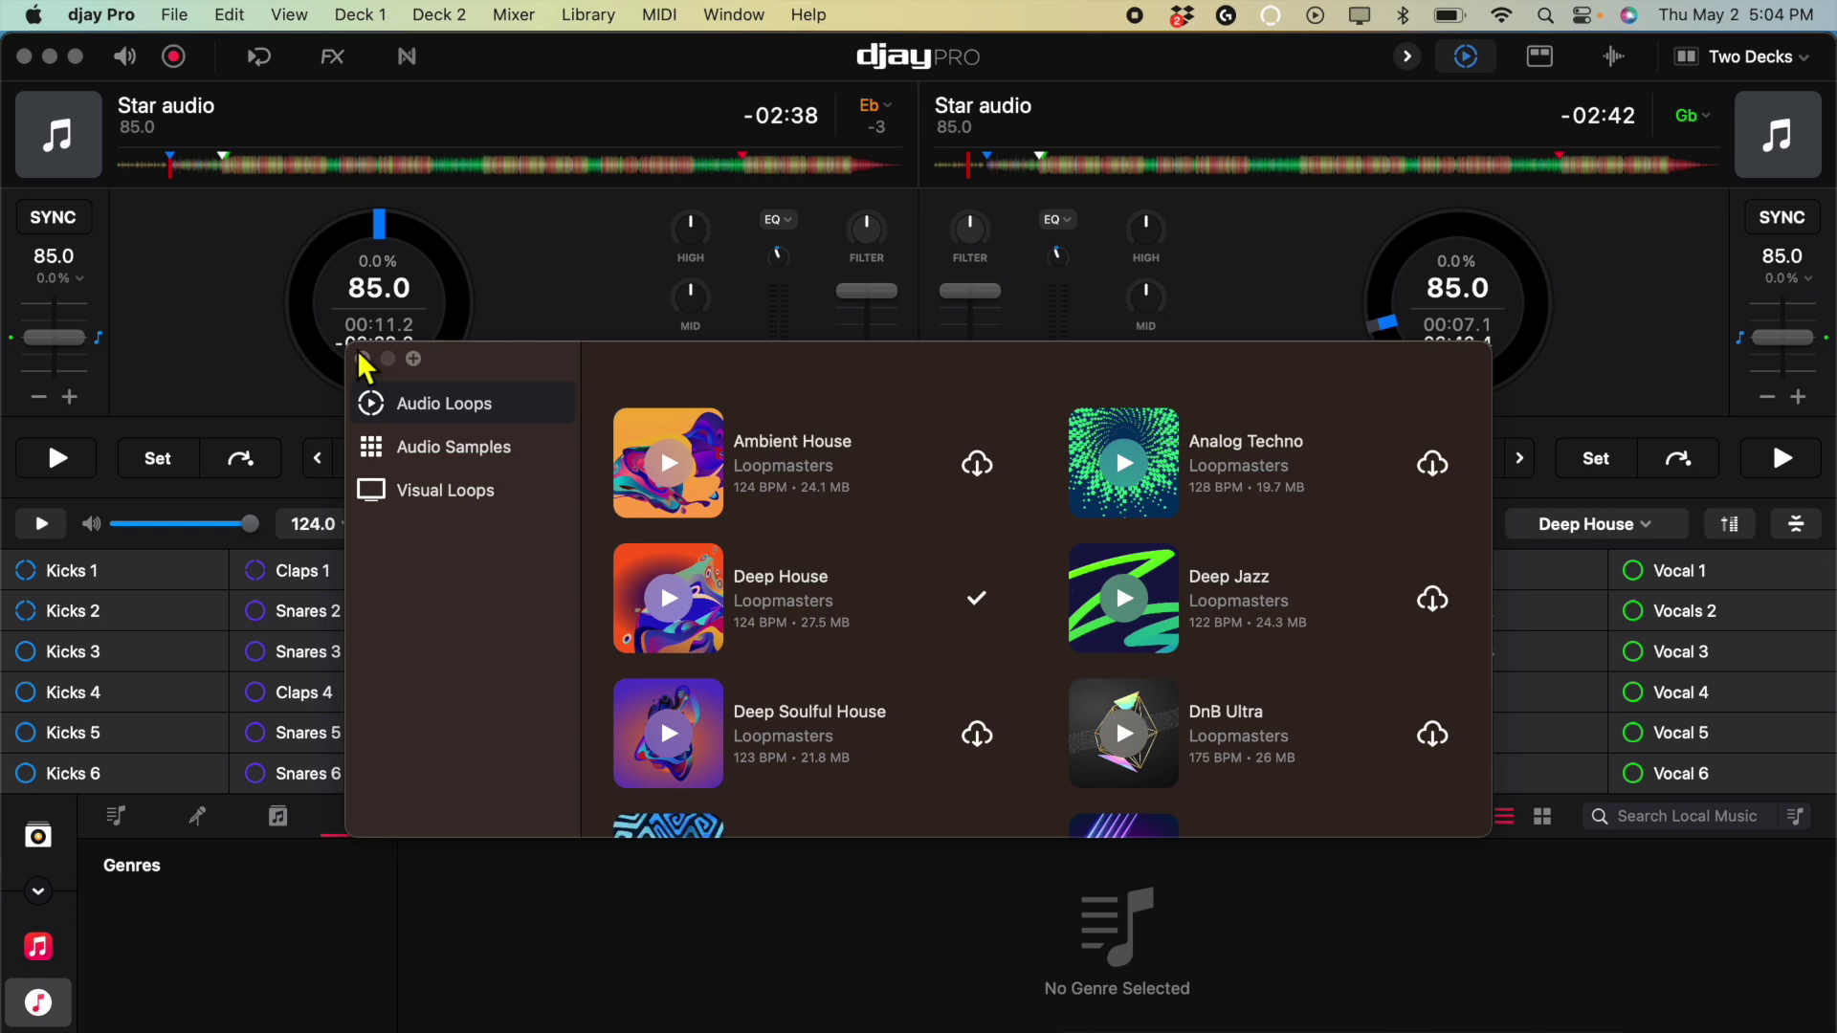
Close the pack store and show the looper's per-column volume faders
{"action": "left_click", "coordinate": [364, 359]}
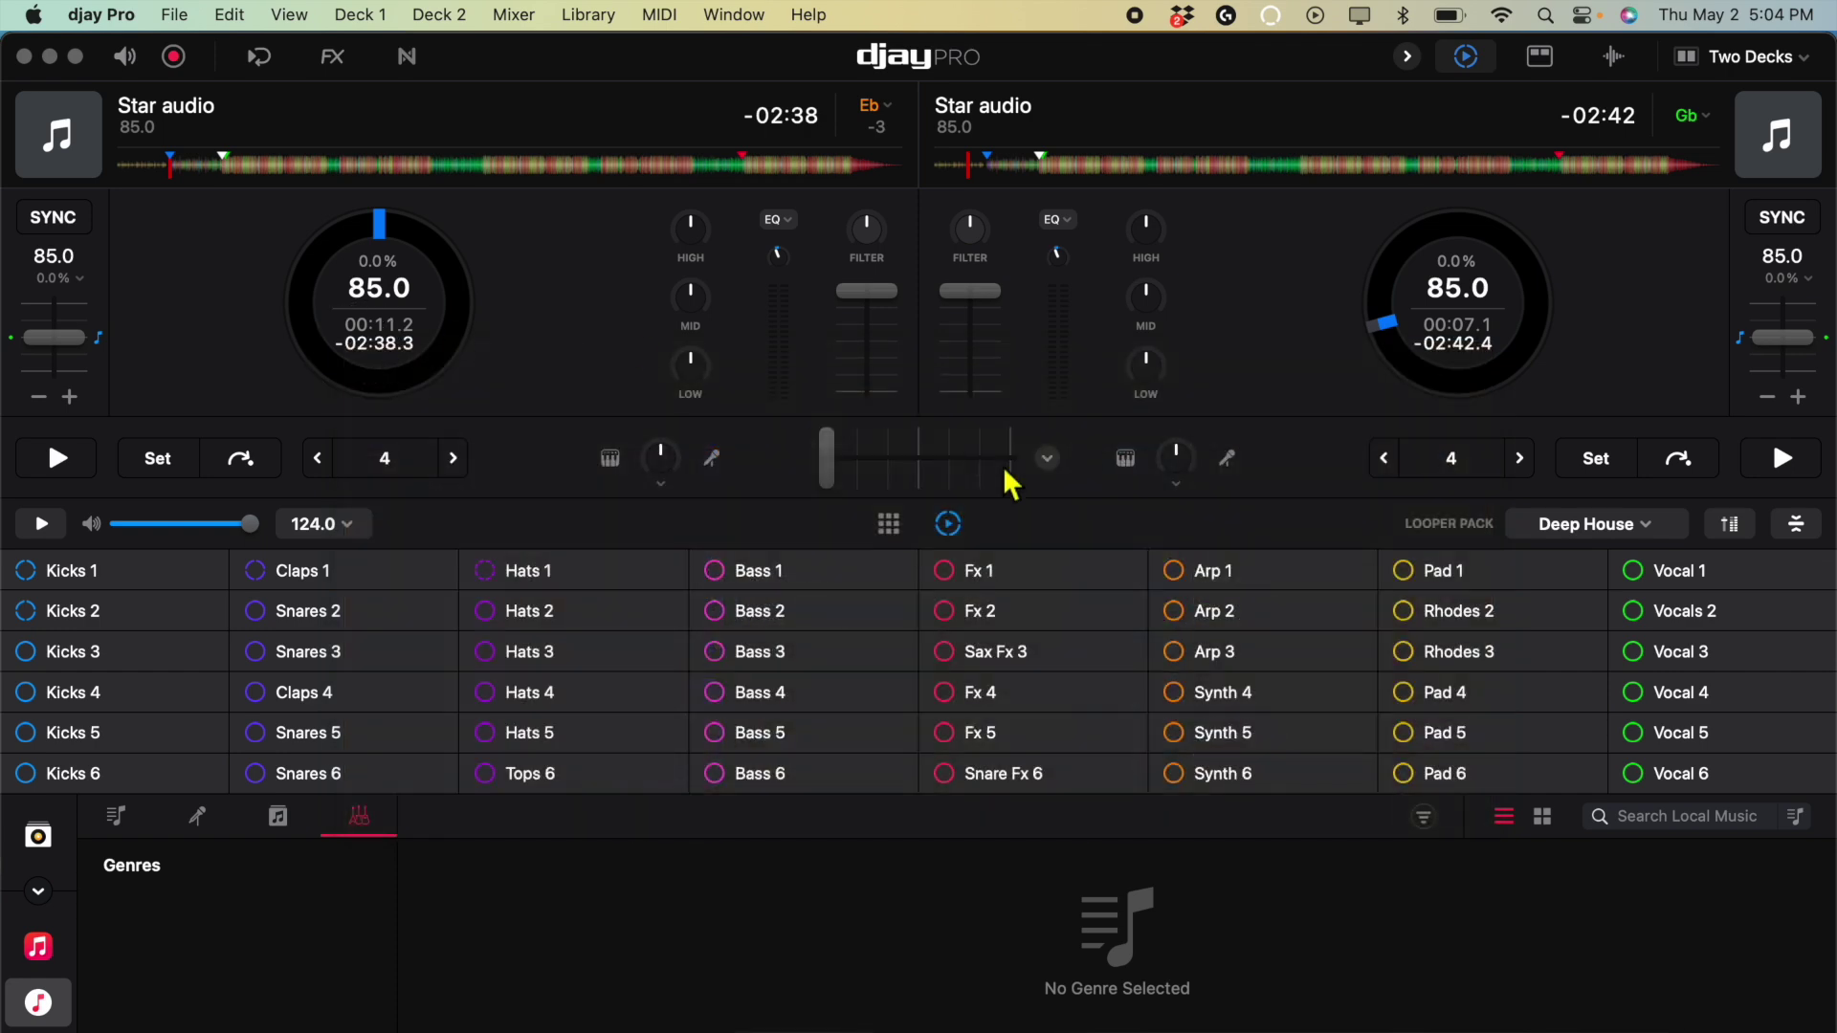
{"action": "left_click", "coordinate": [1734, 524]}
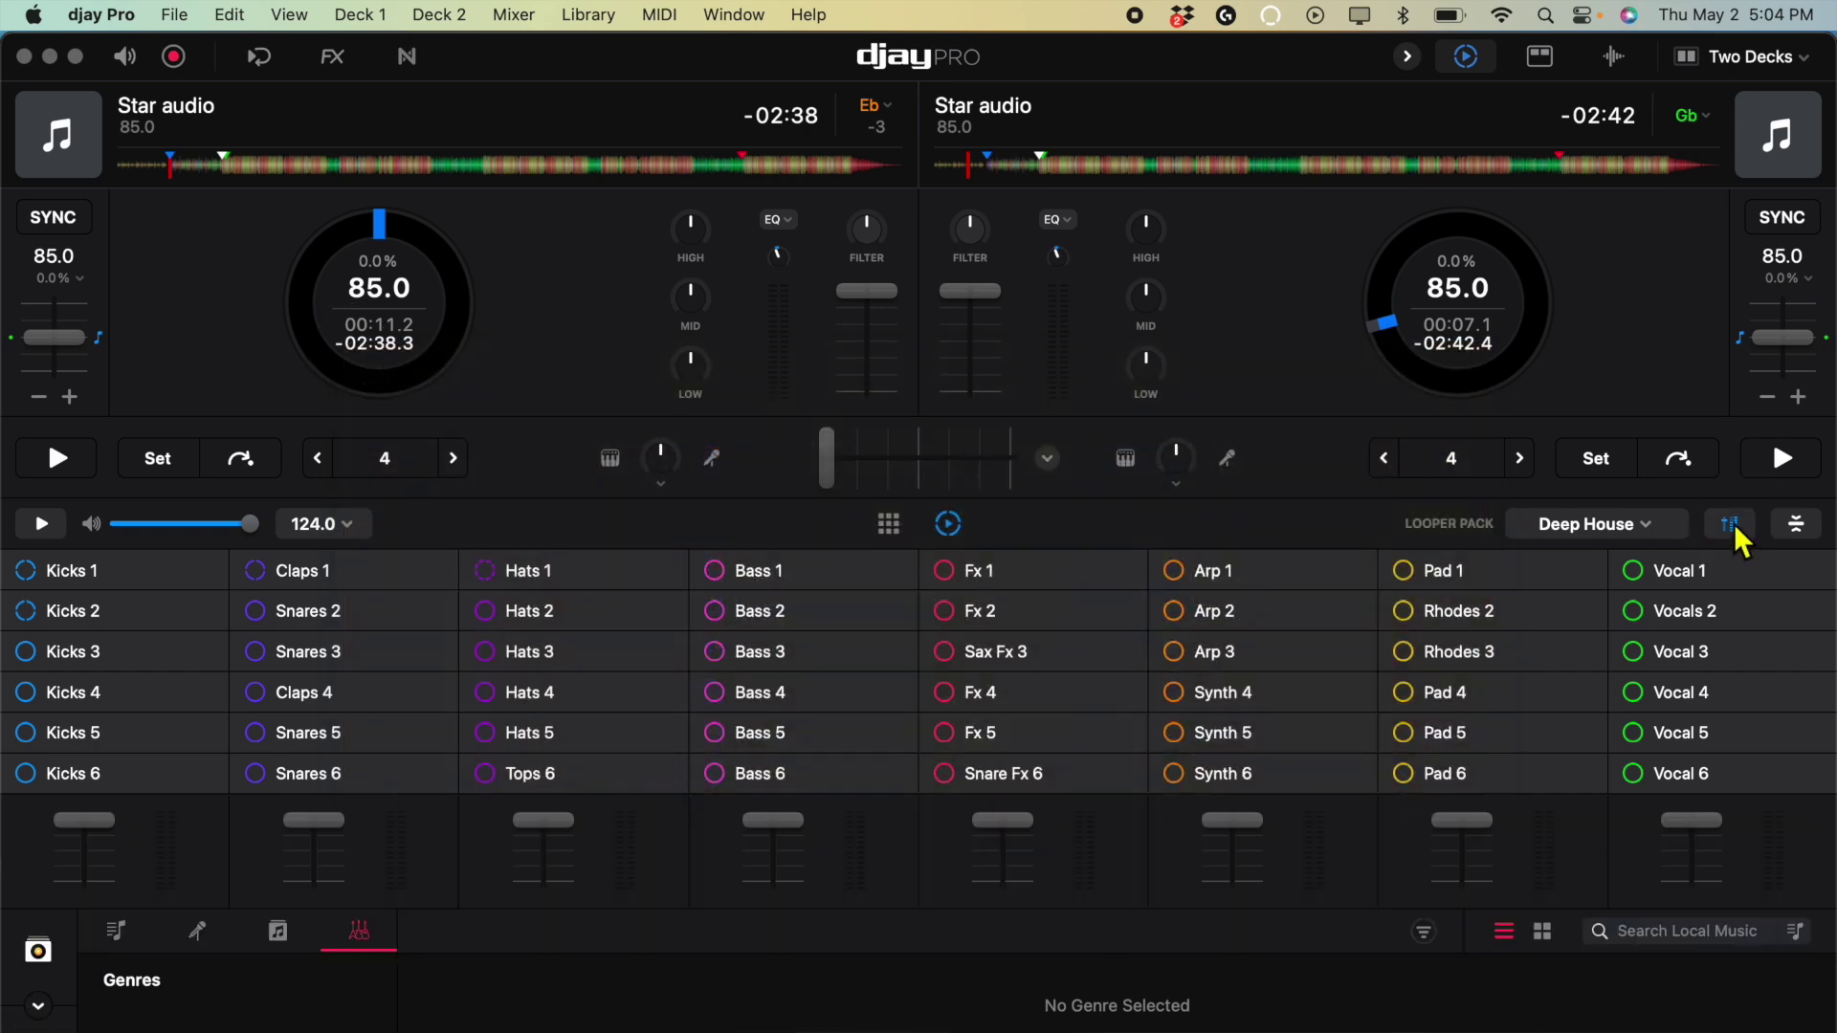
{"action": "left_click", "coordinate": [1734, 525]}
{"action": "left_click", "coordinate": [1734, 524]}
{"action": "left_click", "coordinate": [790, 847]}
Hide the looper faders and toggle the pad grid between two and six rows, ending at six
{"action": "left_click", "coordinate": [1734, 526]}
{"action": "left_click", "coordinate": [1798, 526]}
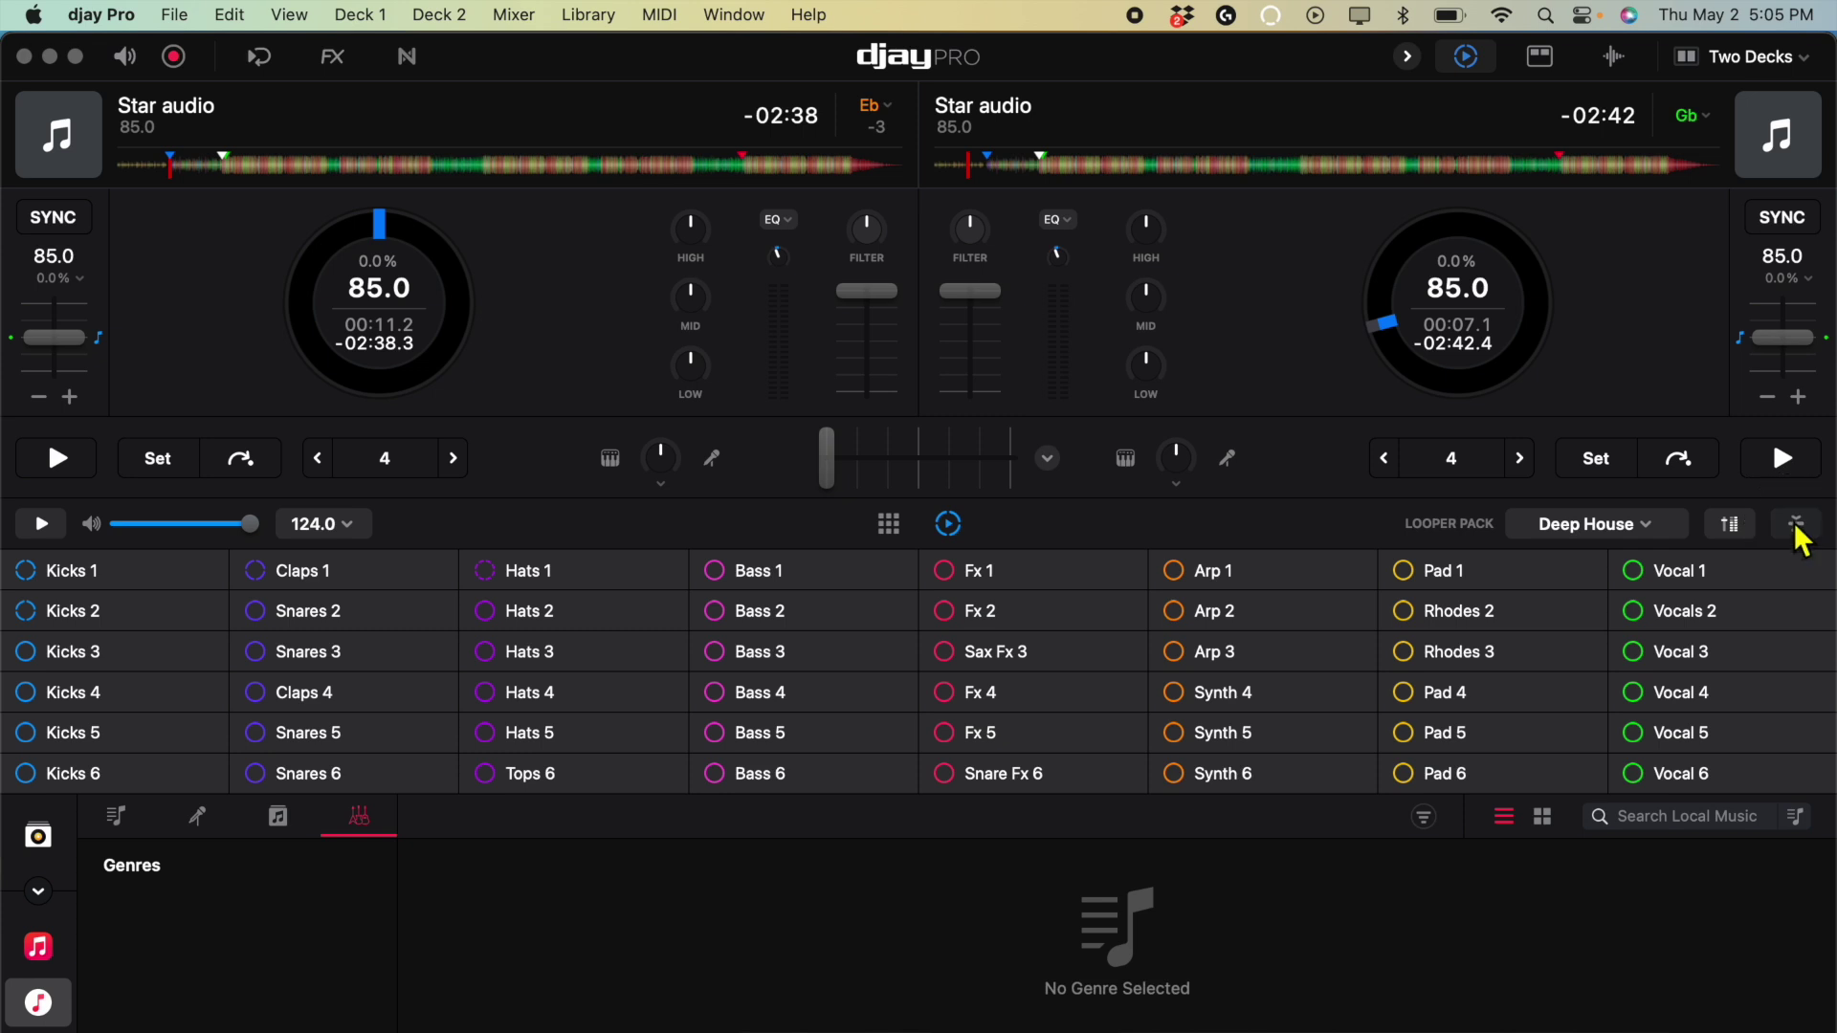
{"action": "left_click", "coordinate": [1797, 526]}
{"action": "left_click", "coordinate": [1797, 526]}
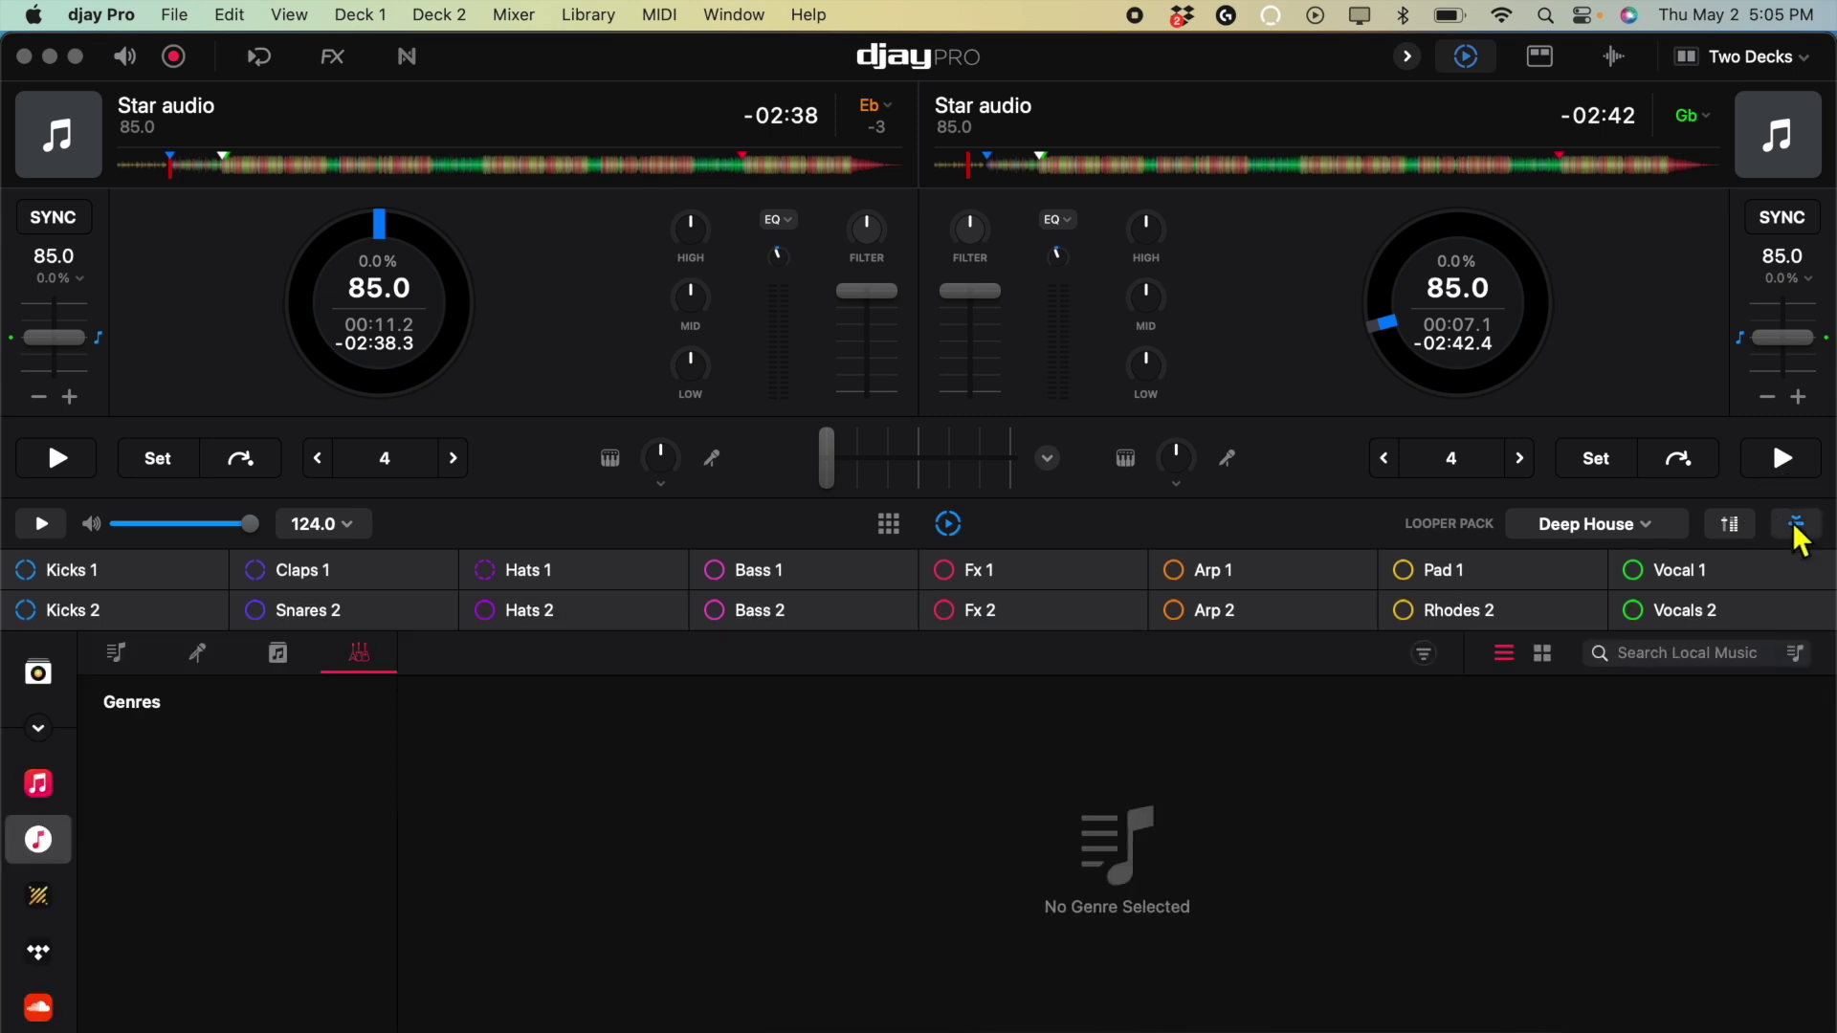
{"action": "left_click", "coordinate": [1796, 526]}
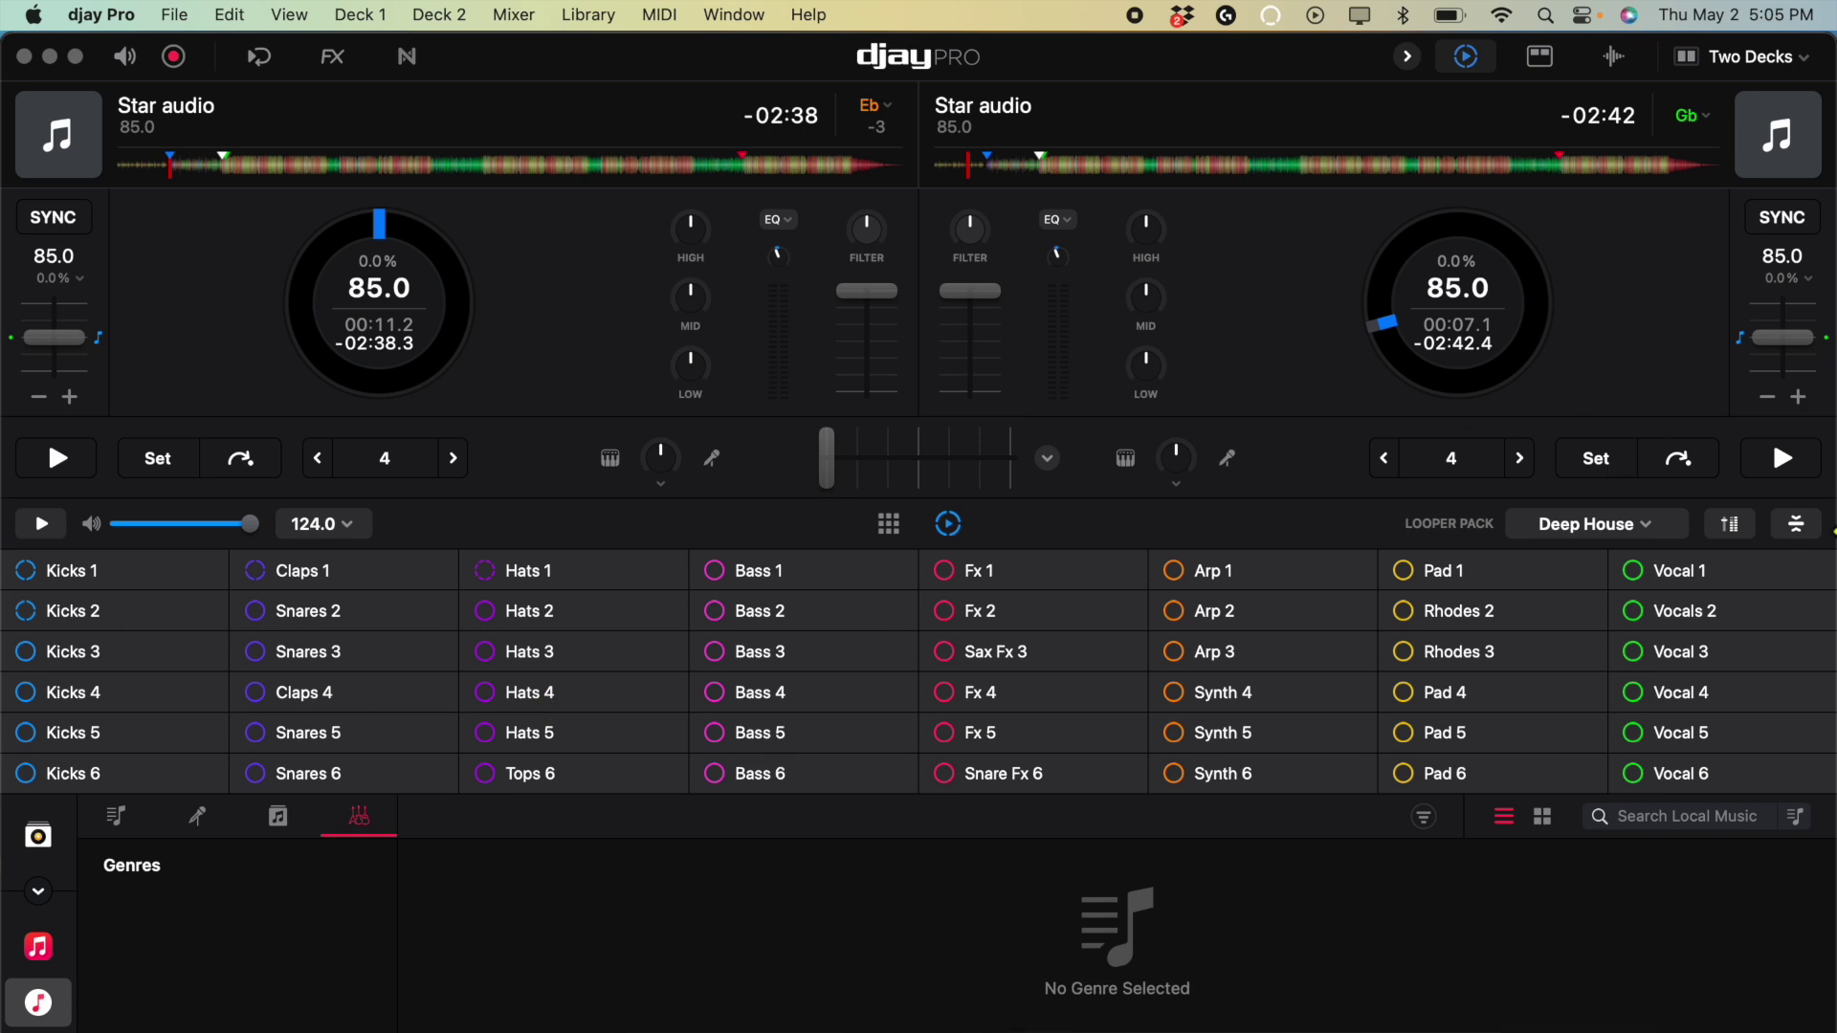
{"action": "left_click", "coordinate": [1797, 524]}
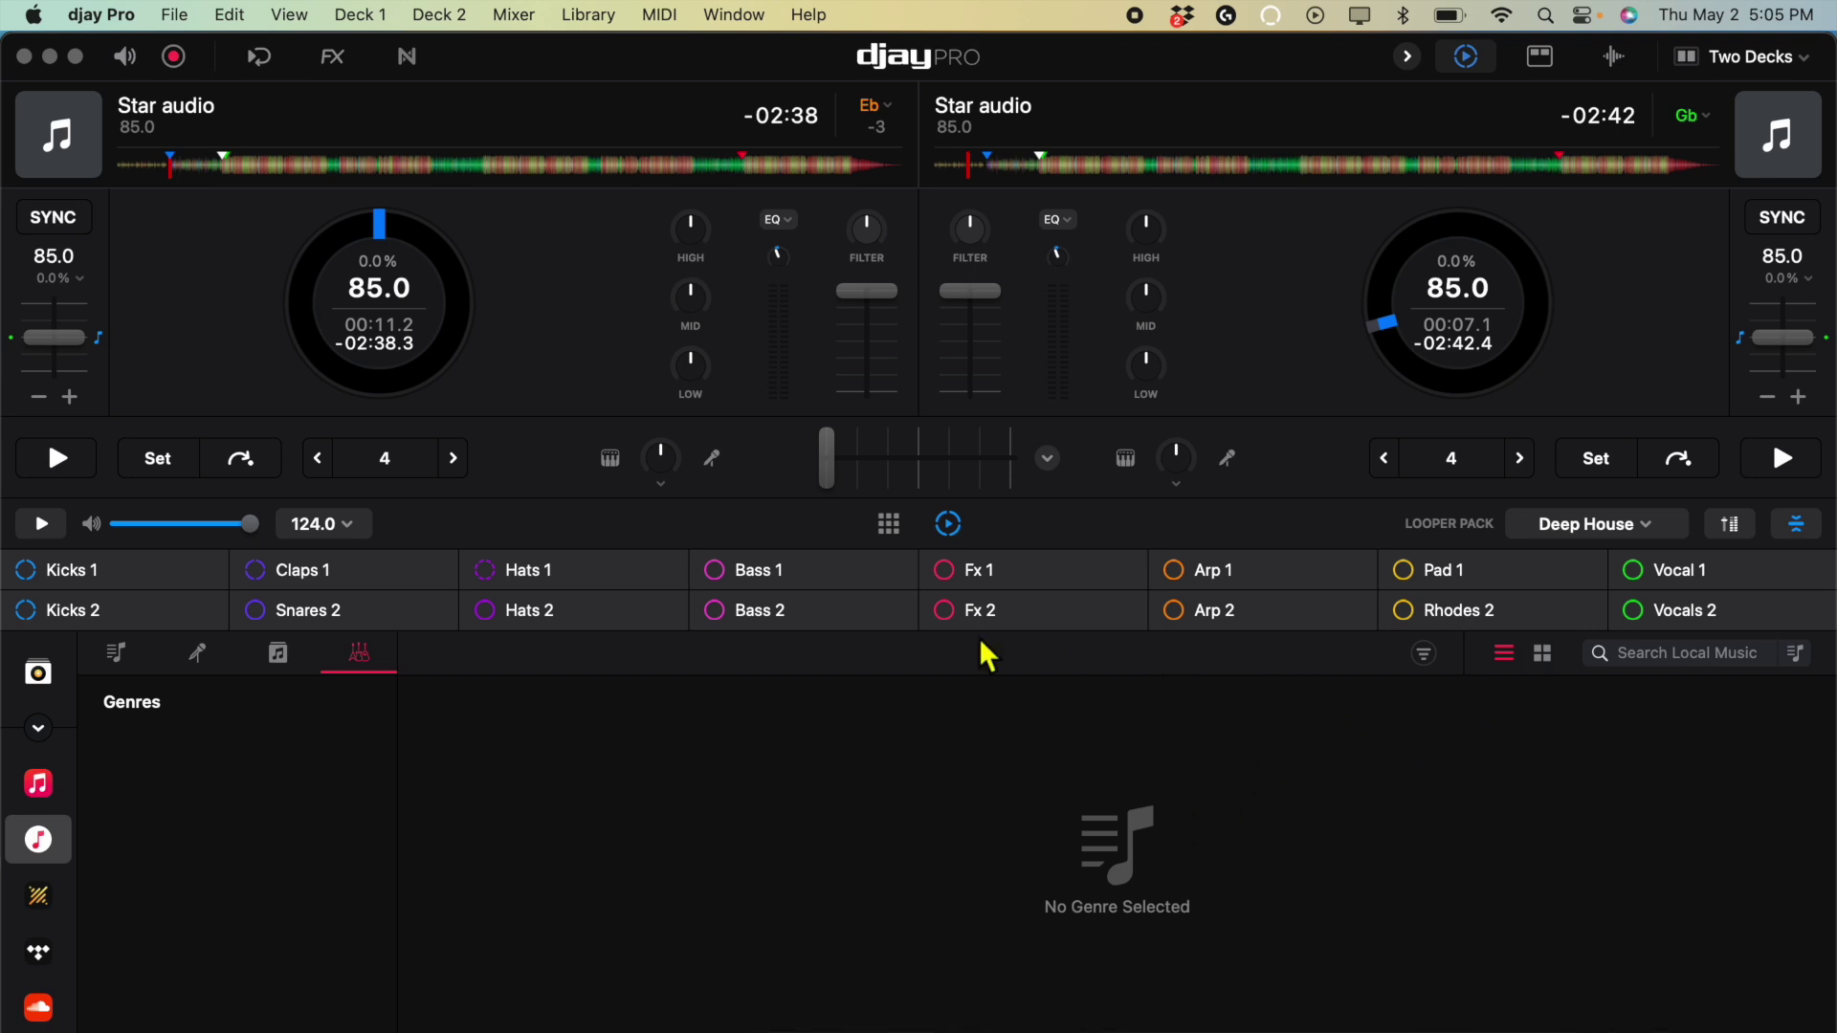
{"action": "left_click", "coordinate": [1797, 524]}
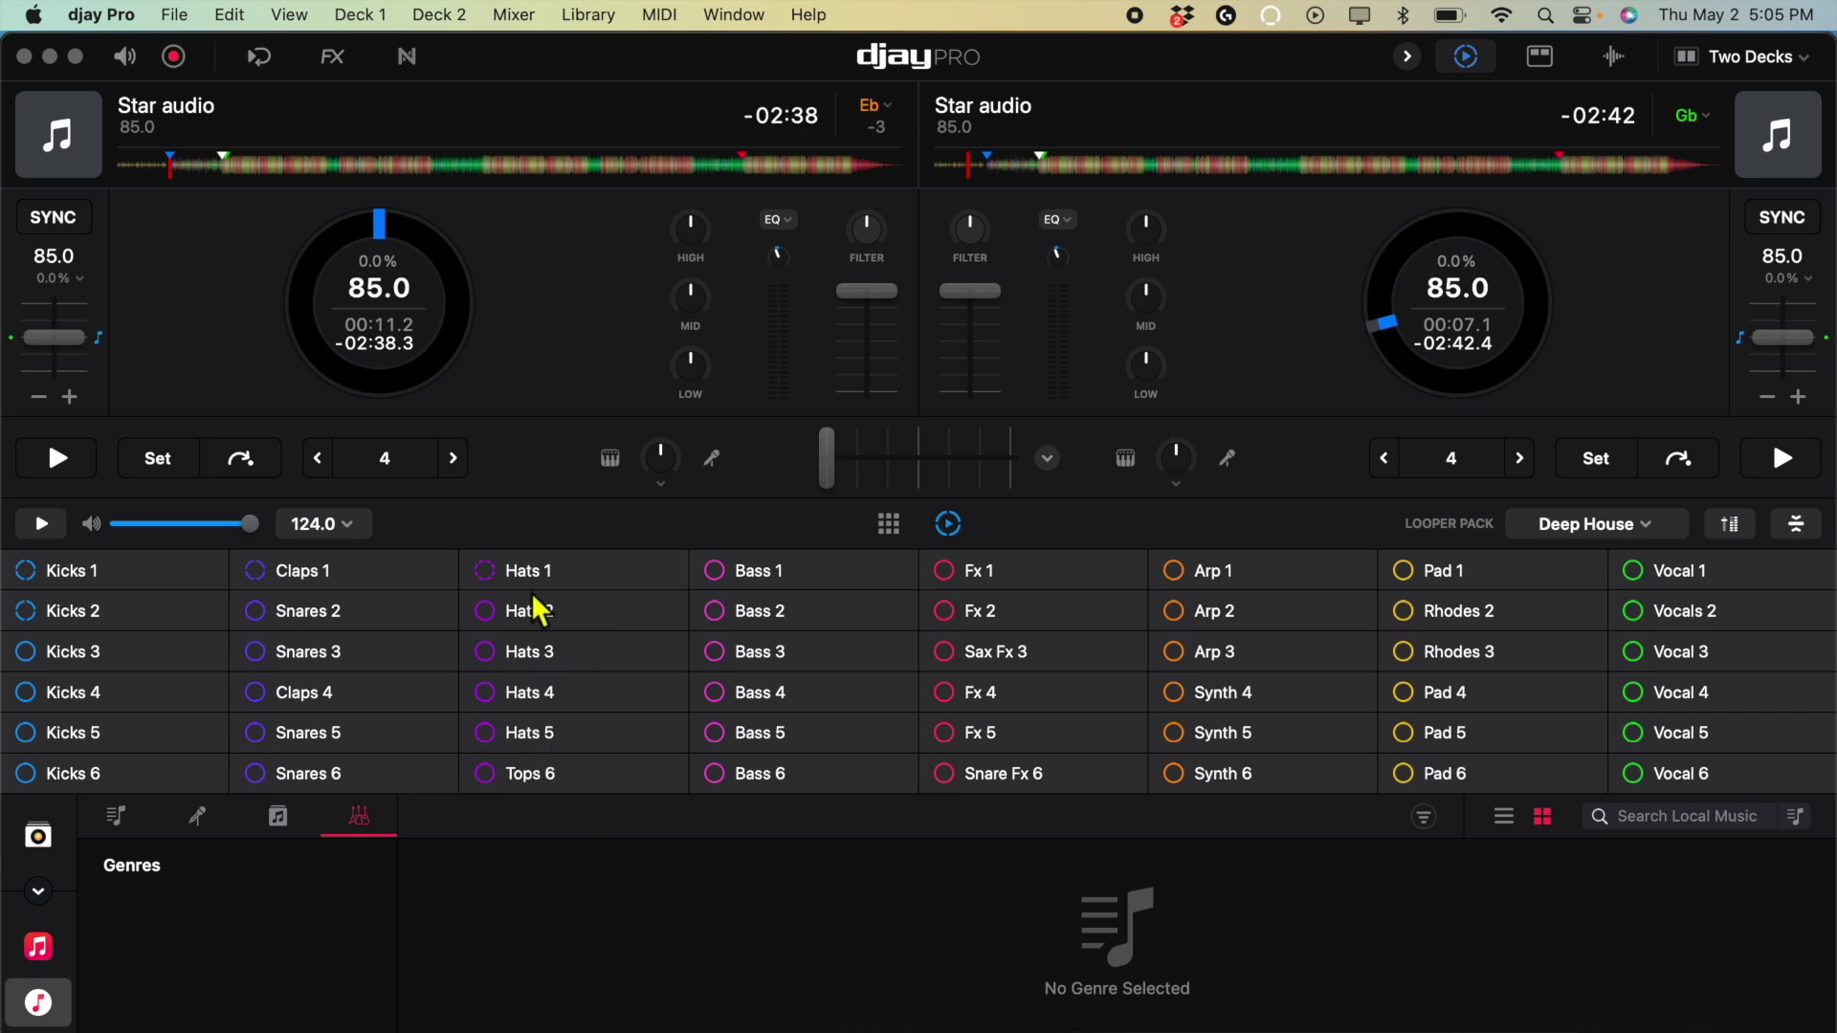
Play a beat from the Kicks 2, Snares 2 and Hats 4 loops, then stop every pad
{"action": "left_click", "coordinate": [84, 620]}
{"action": "left_click", "coordinate": [280, 624]}
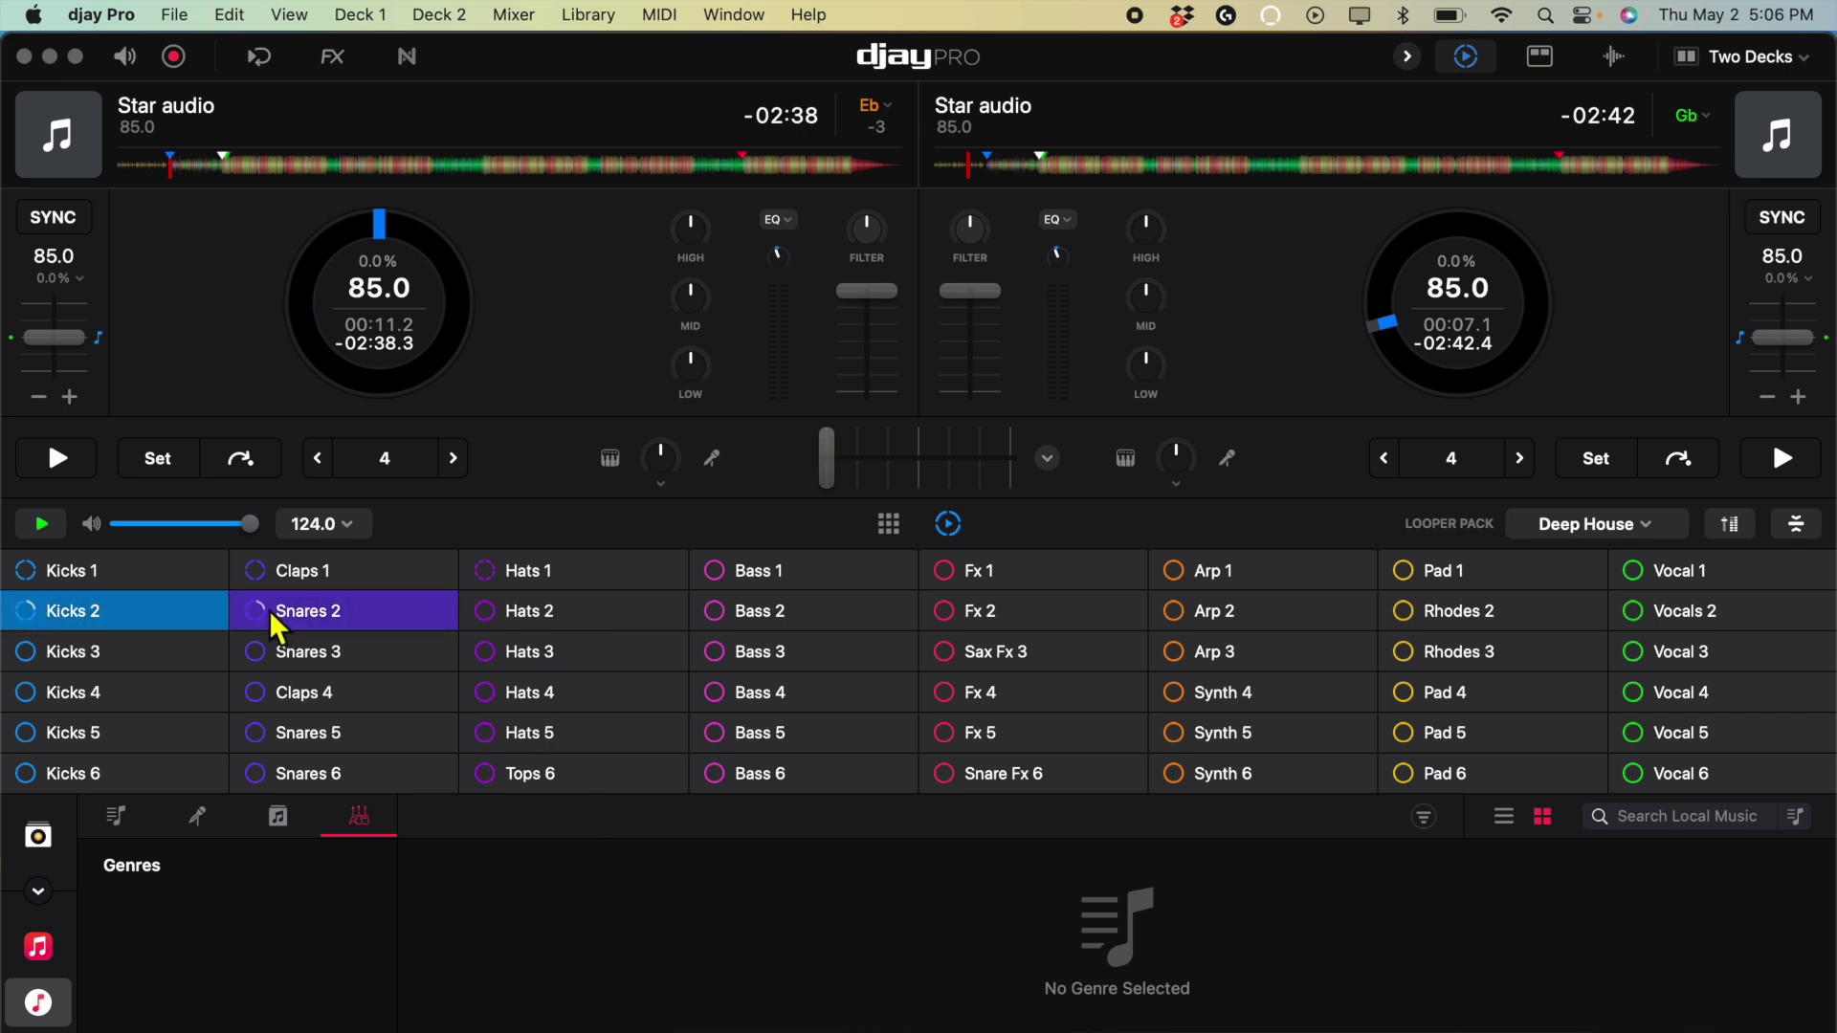
{"action": "left_click", "coordinate": [277, 623]}
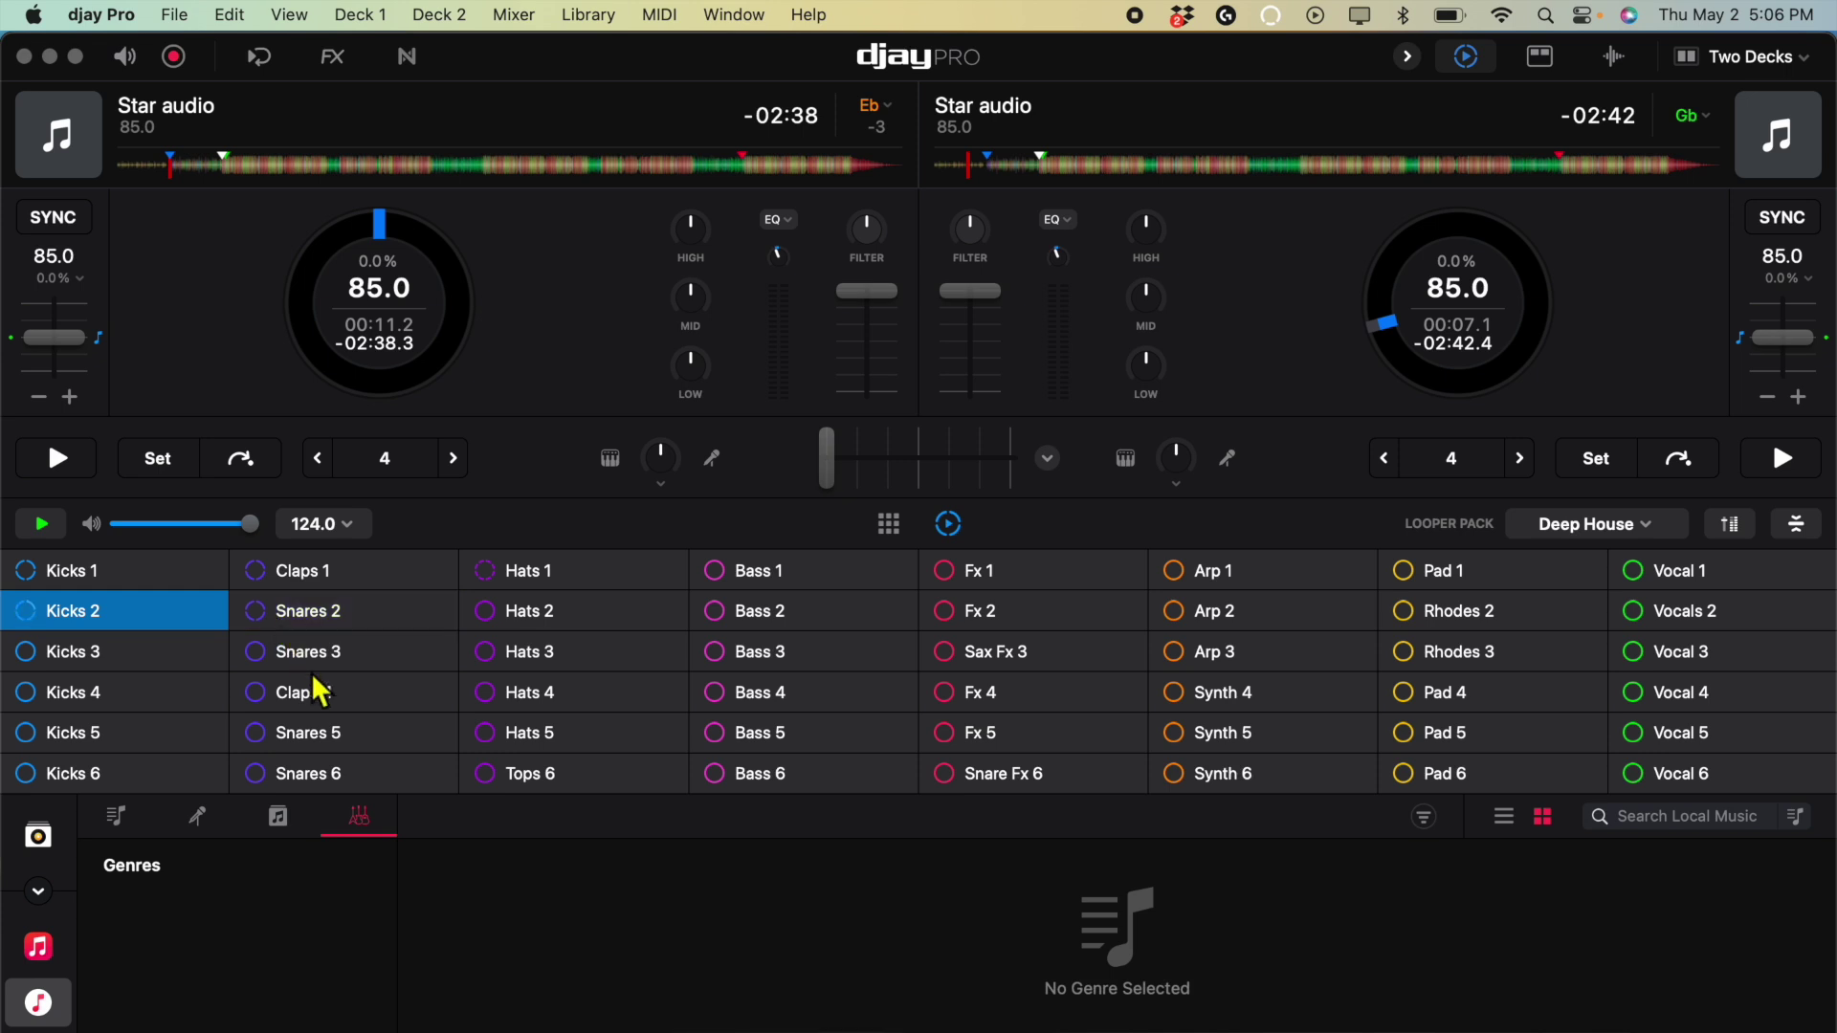
{"action": "left_click", "coordinate": [511, 696]}
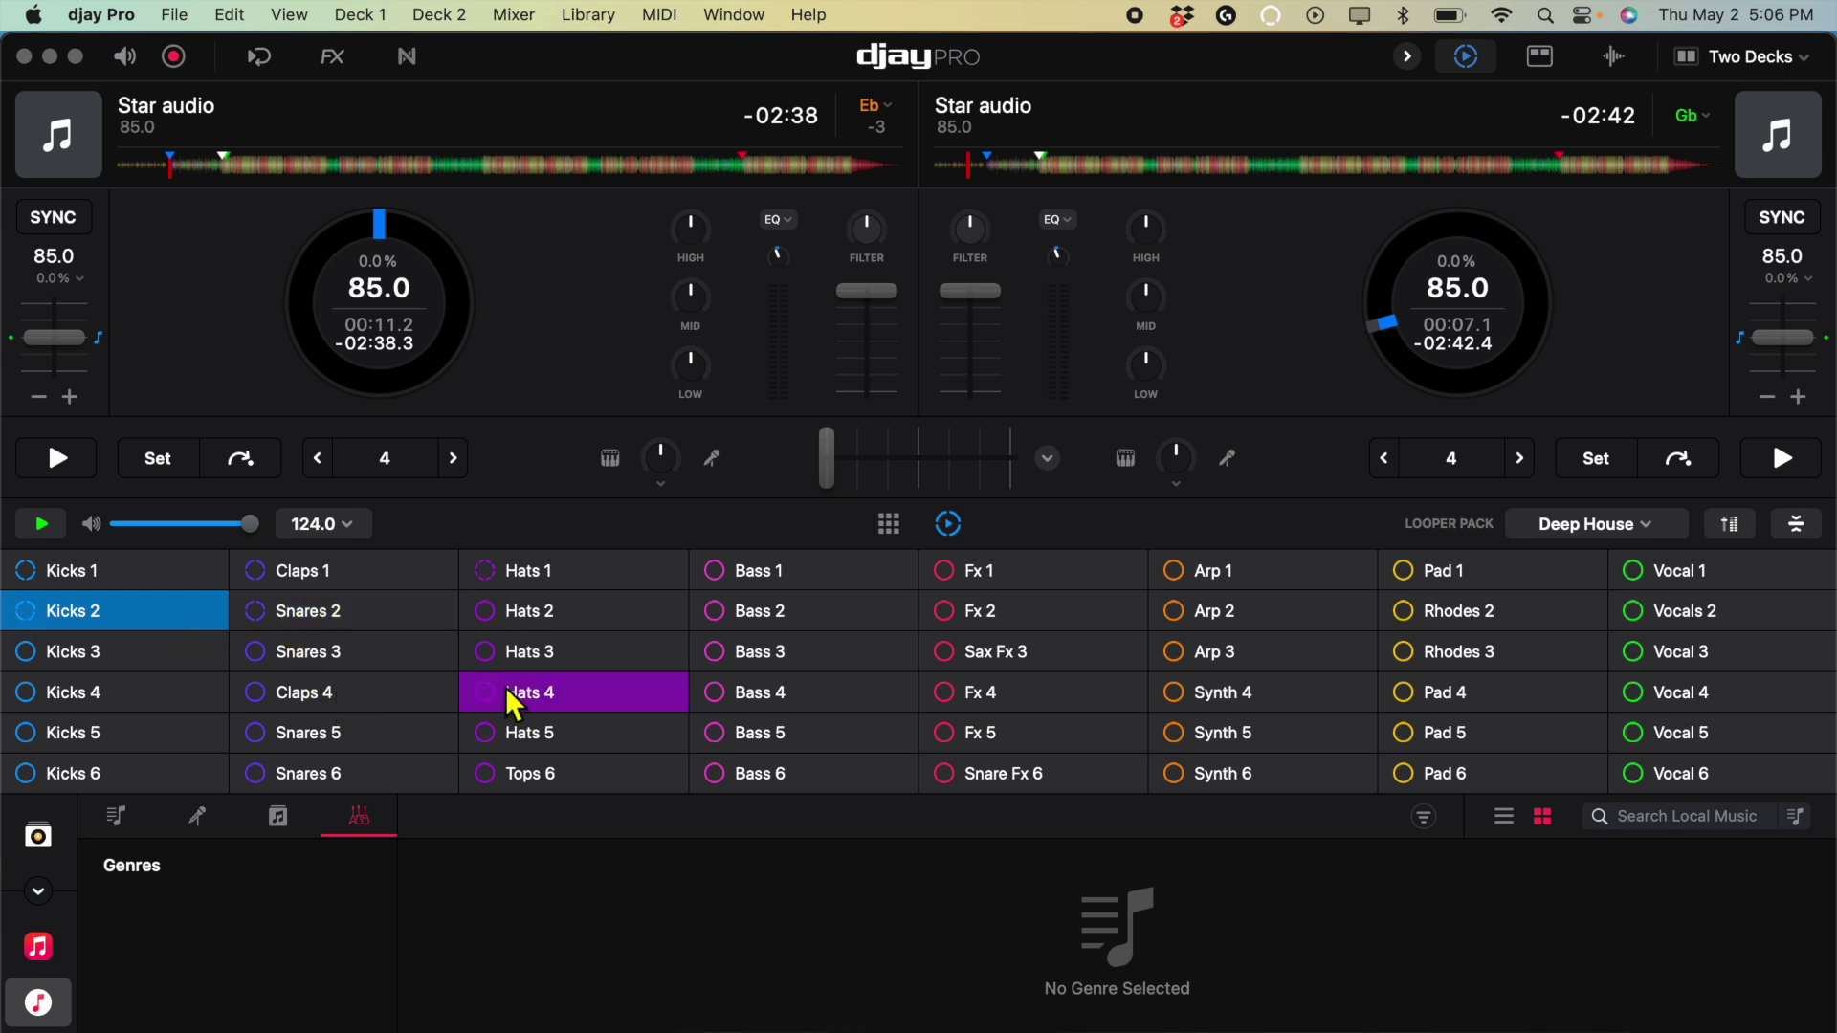
{"action": "left_click", "coordinate": [507, 699]}
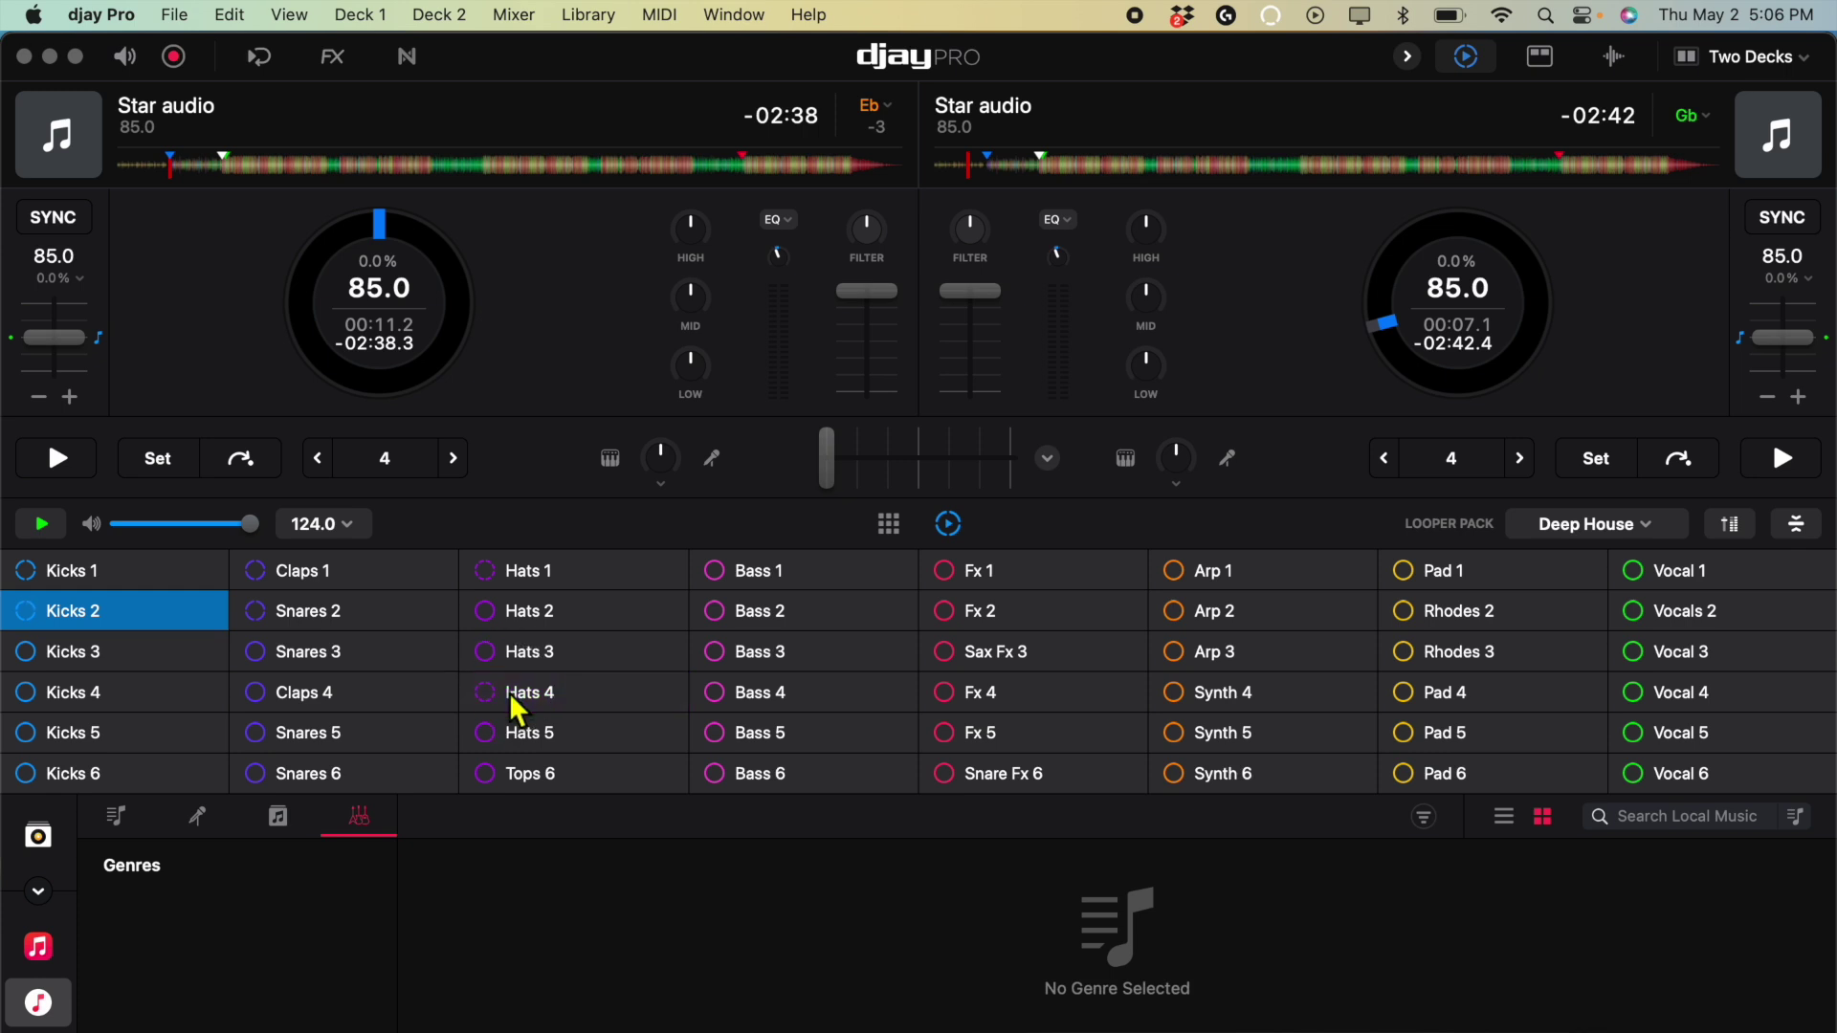
{"action": "left_click", "coordinate": [189, 613]}
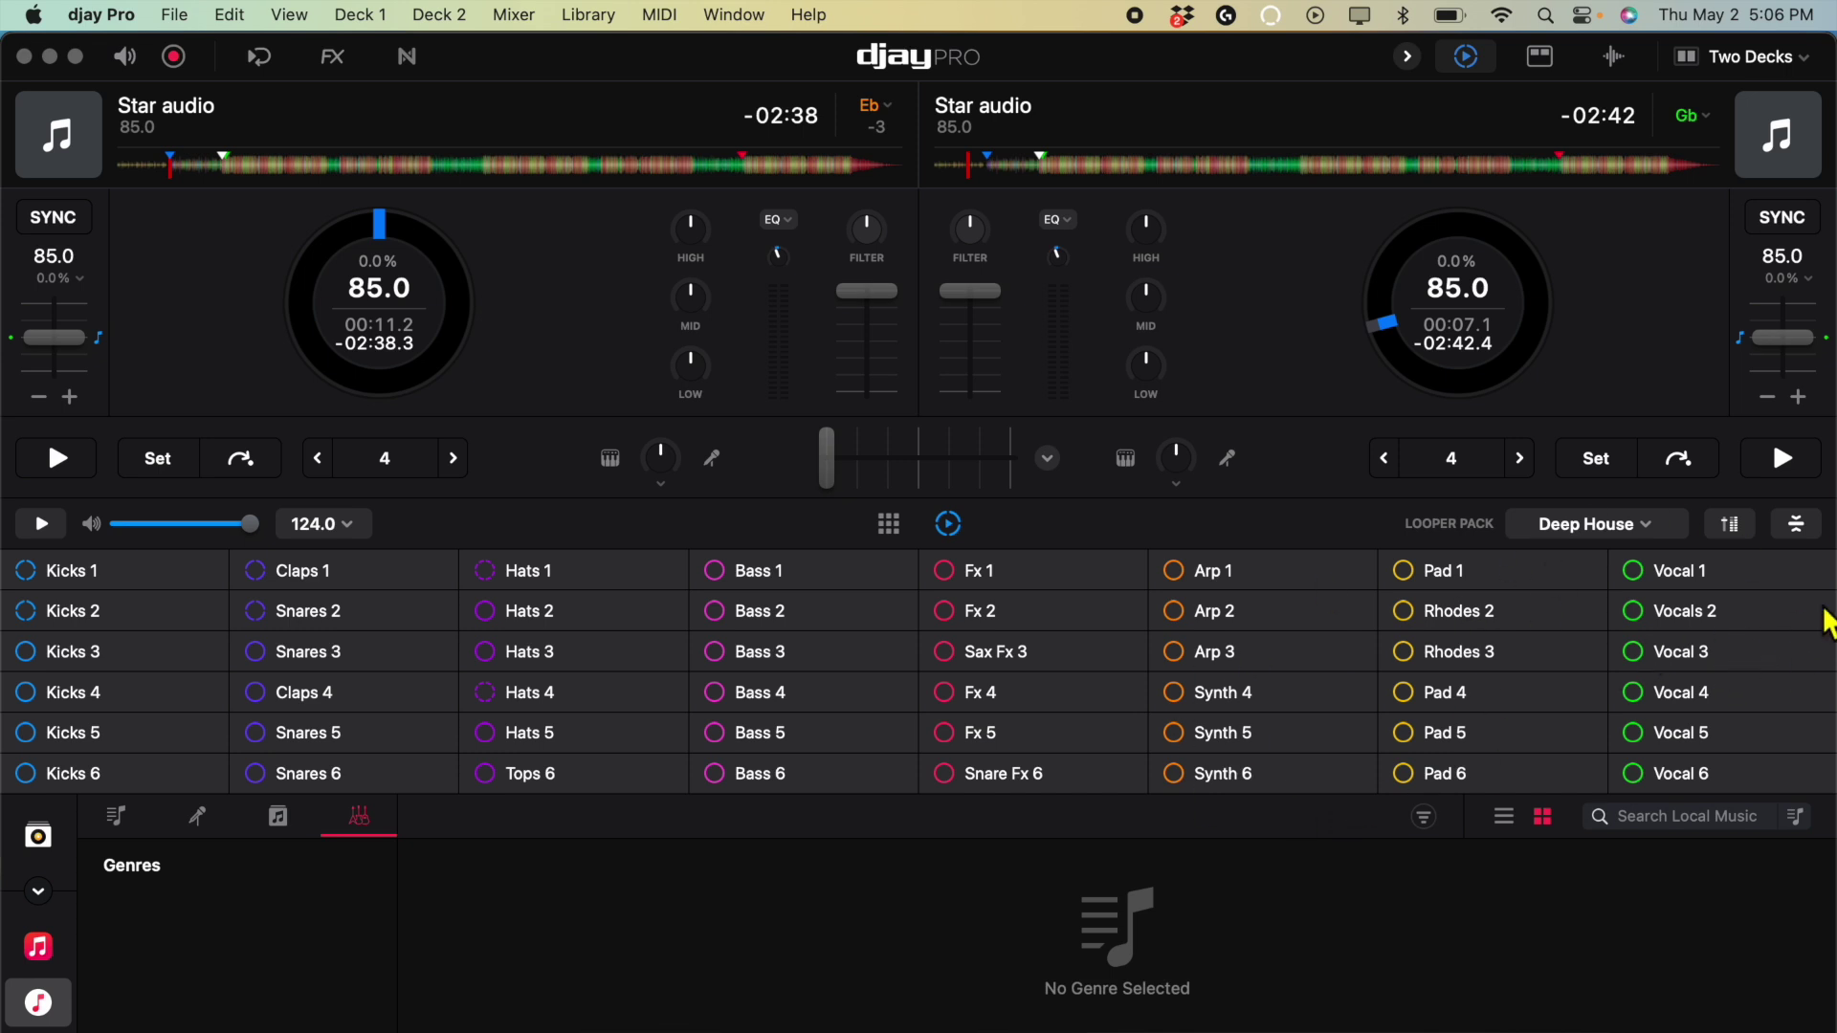
Audition the Fx 2 and Vocal 5 loops, stopping each afterwards
{"action": "left_click", "coordinate": [1066, 611]}
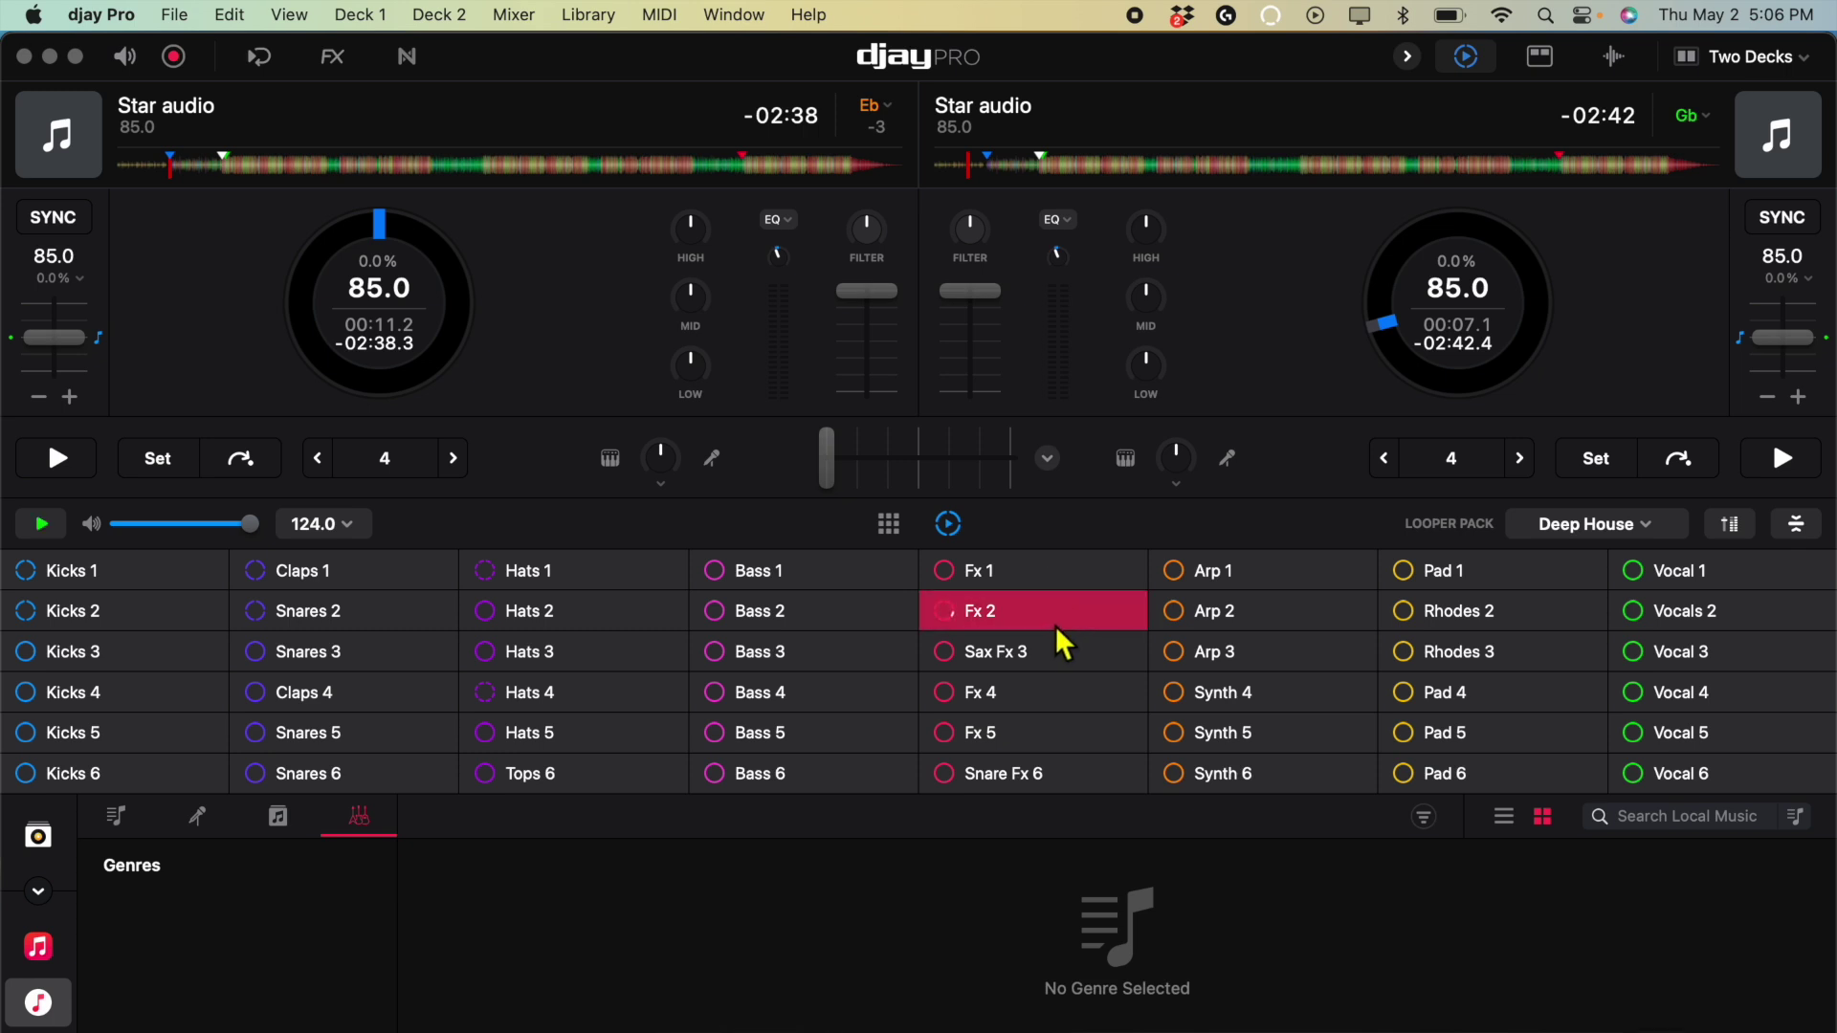
{"action": "left_click", "coordinate": [1620, 745]}
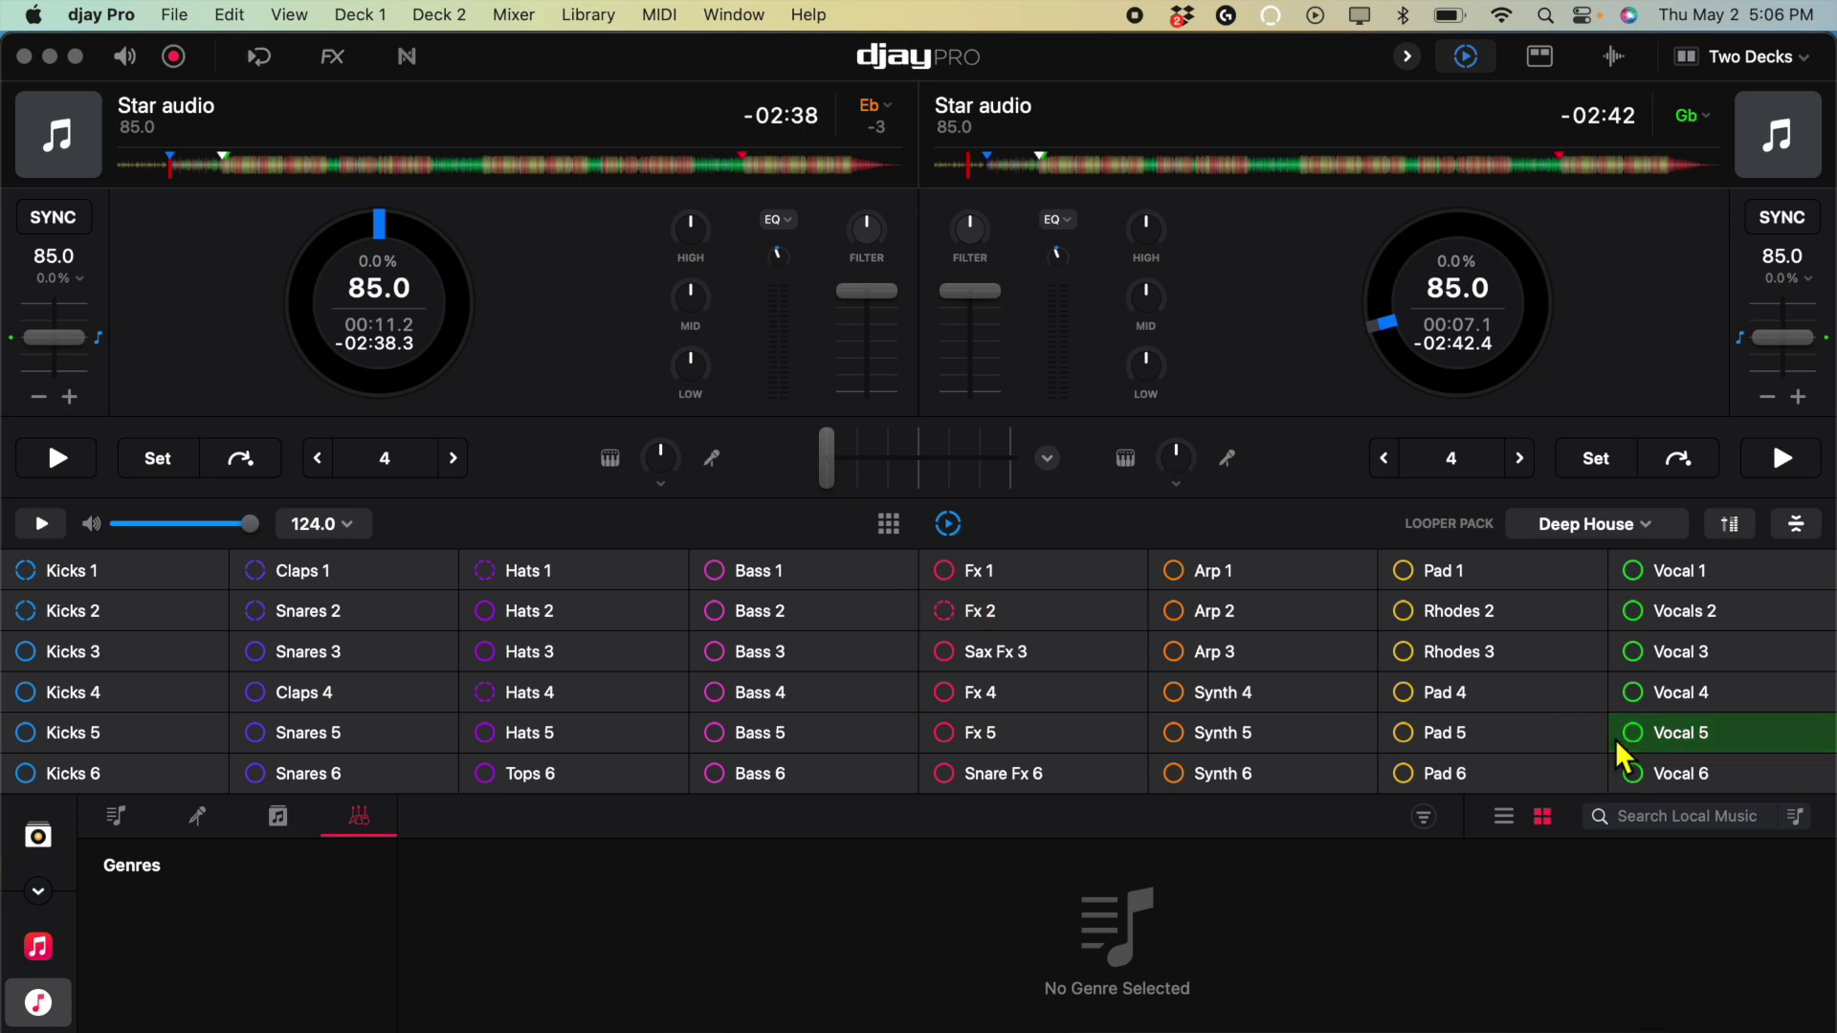
{"action": "left_click", "coordinate": [1617, 742]}
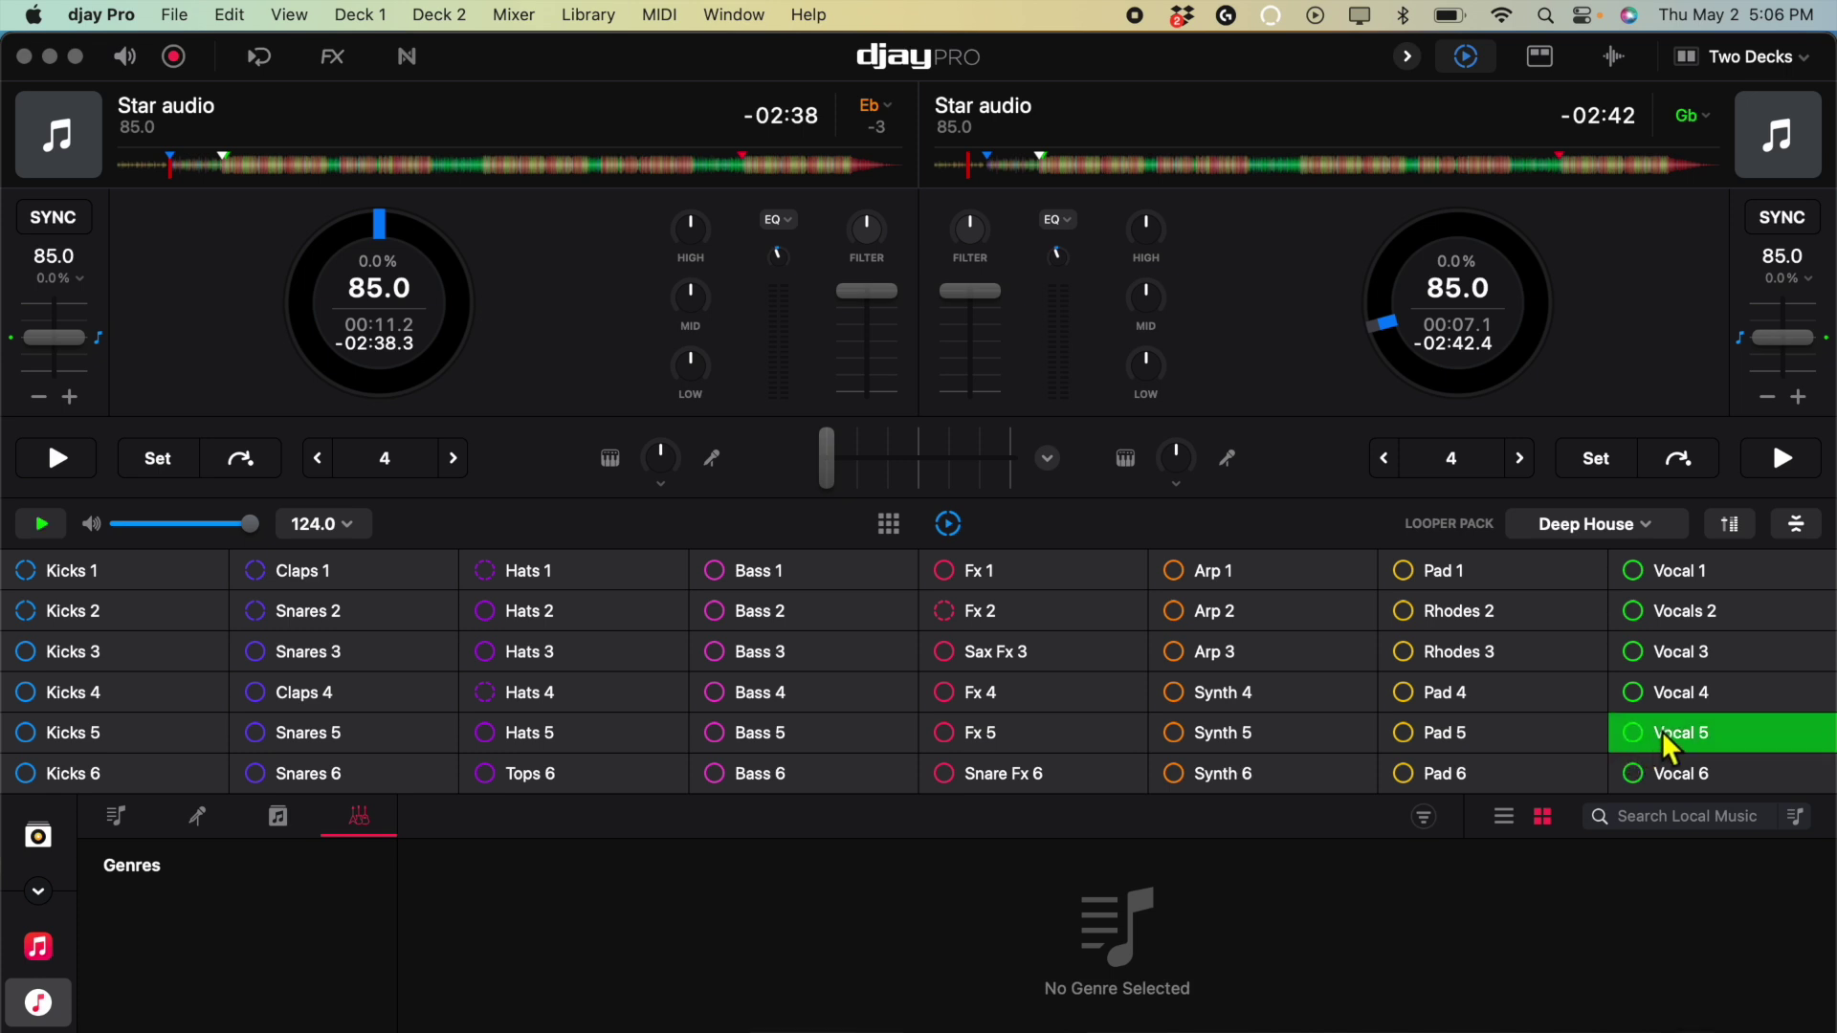
{"action": "left_click", "coordinate": [1662, 734]}
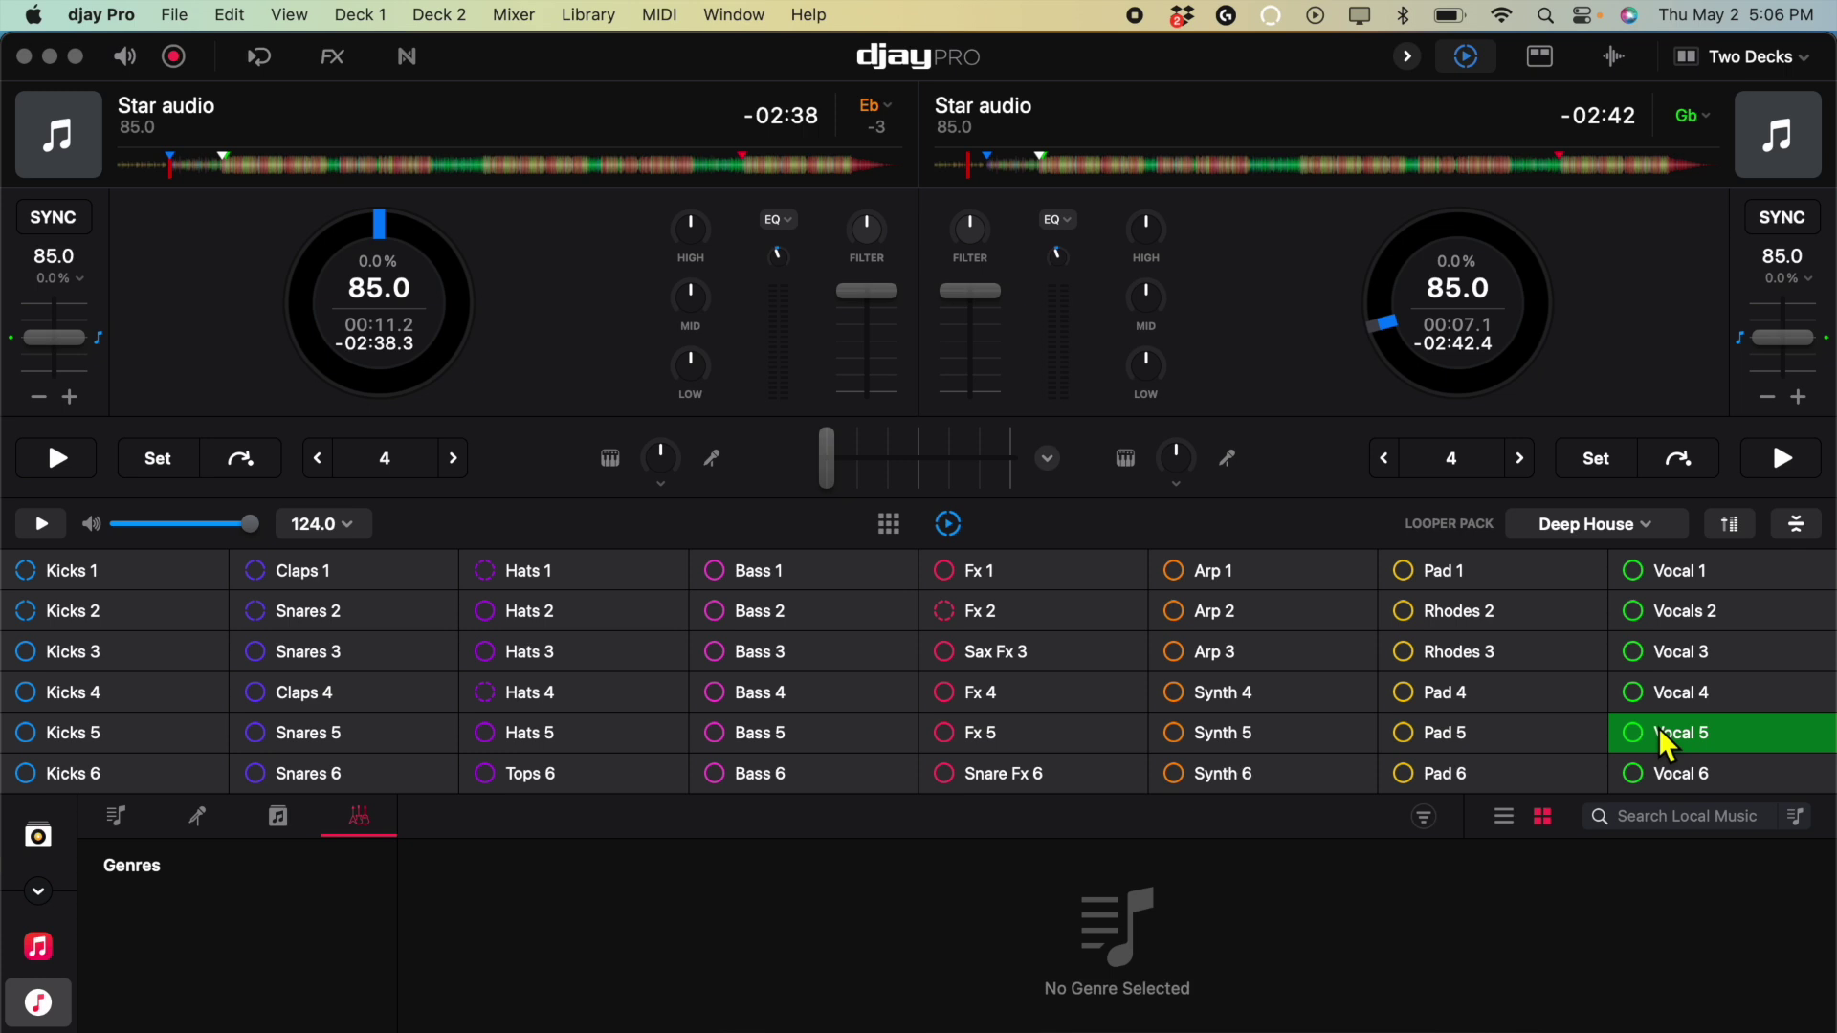
Layer Kicks 4, Snares 3, Hats 4, Vocal 1 and Bass 3 loops, then stop the looper
{"action": "left_click", "coordinate": [134, 701]}
{"action": "left_click", "coordinate": [375, 655]}
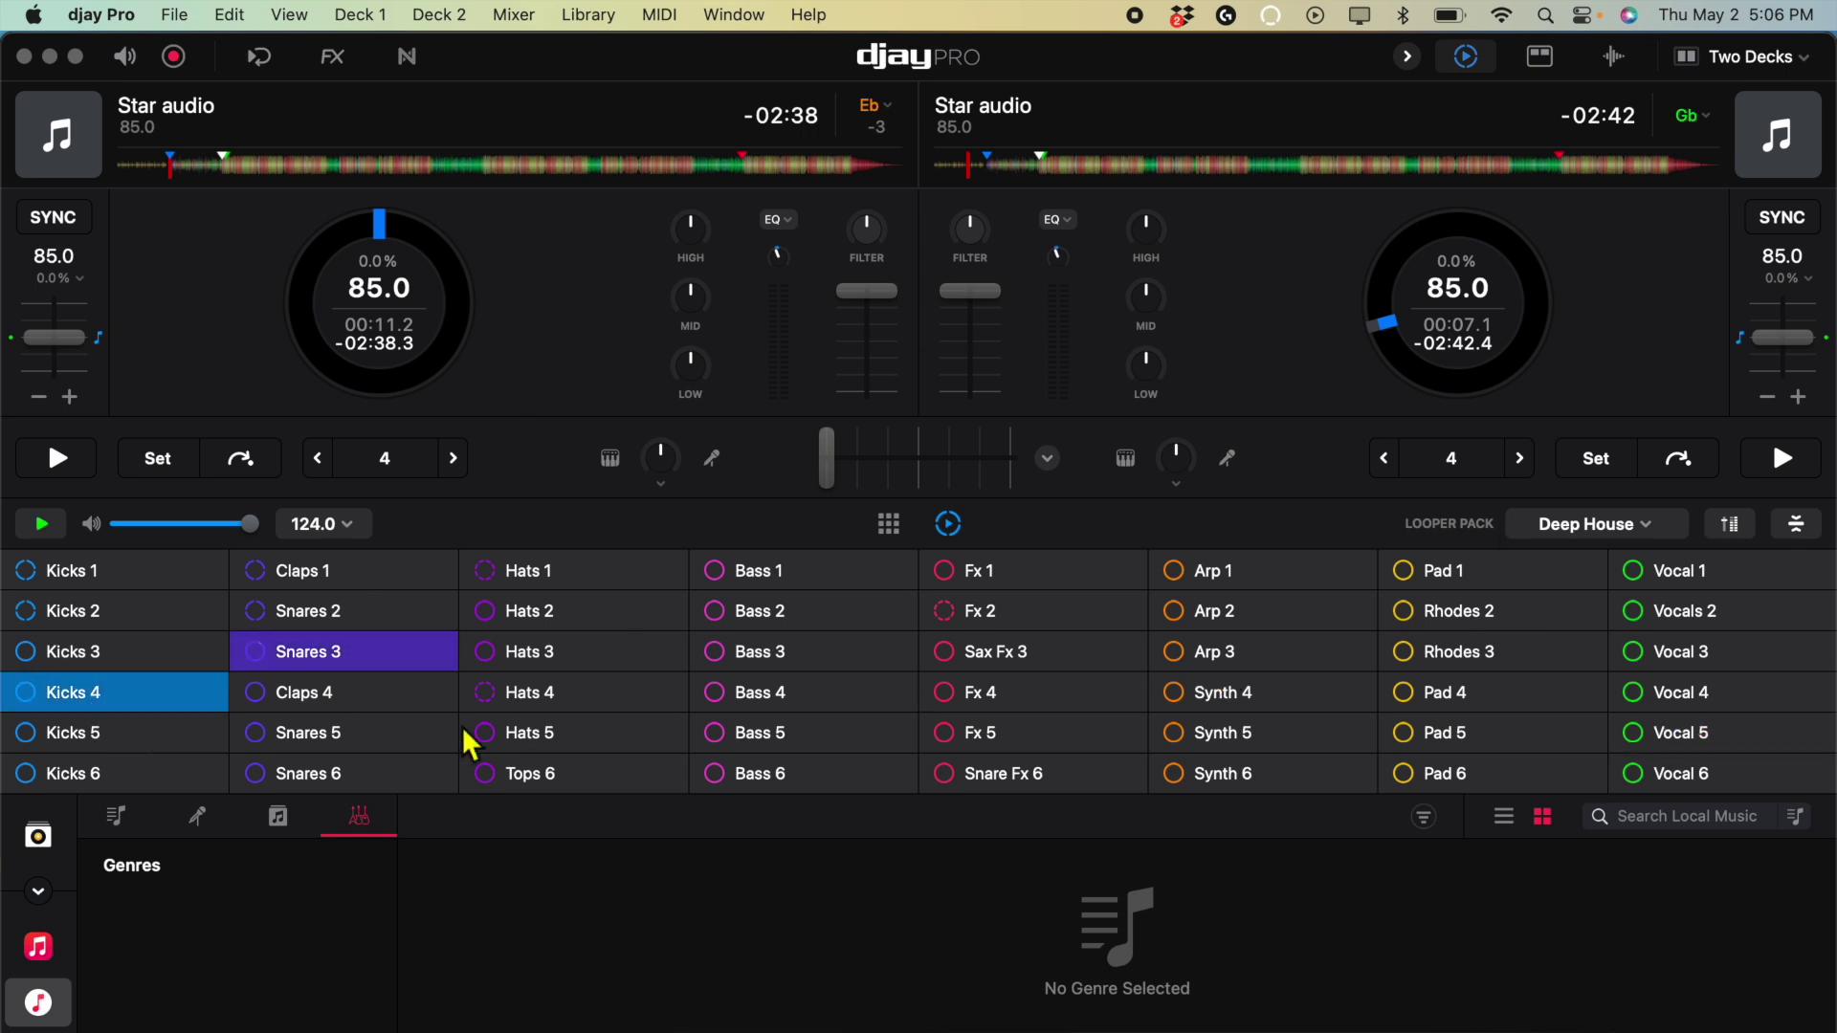
{"action": "left_click", "coordinate": [488, 704]}
{"action": "left_click", "coordinate": [1730, 614]}
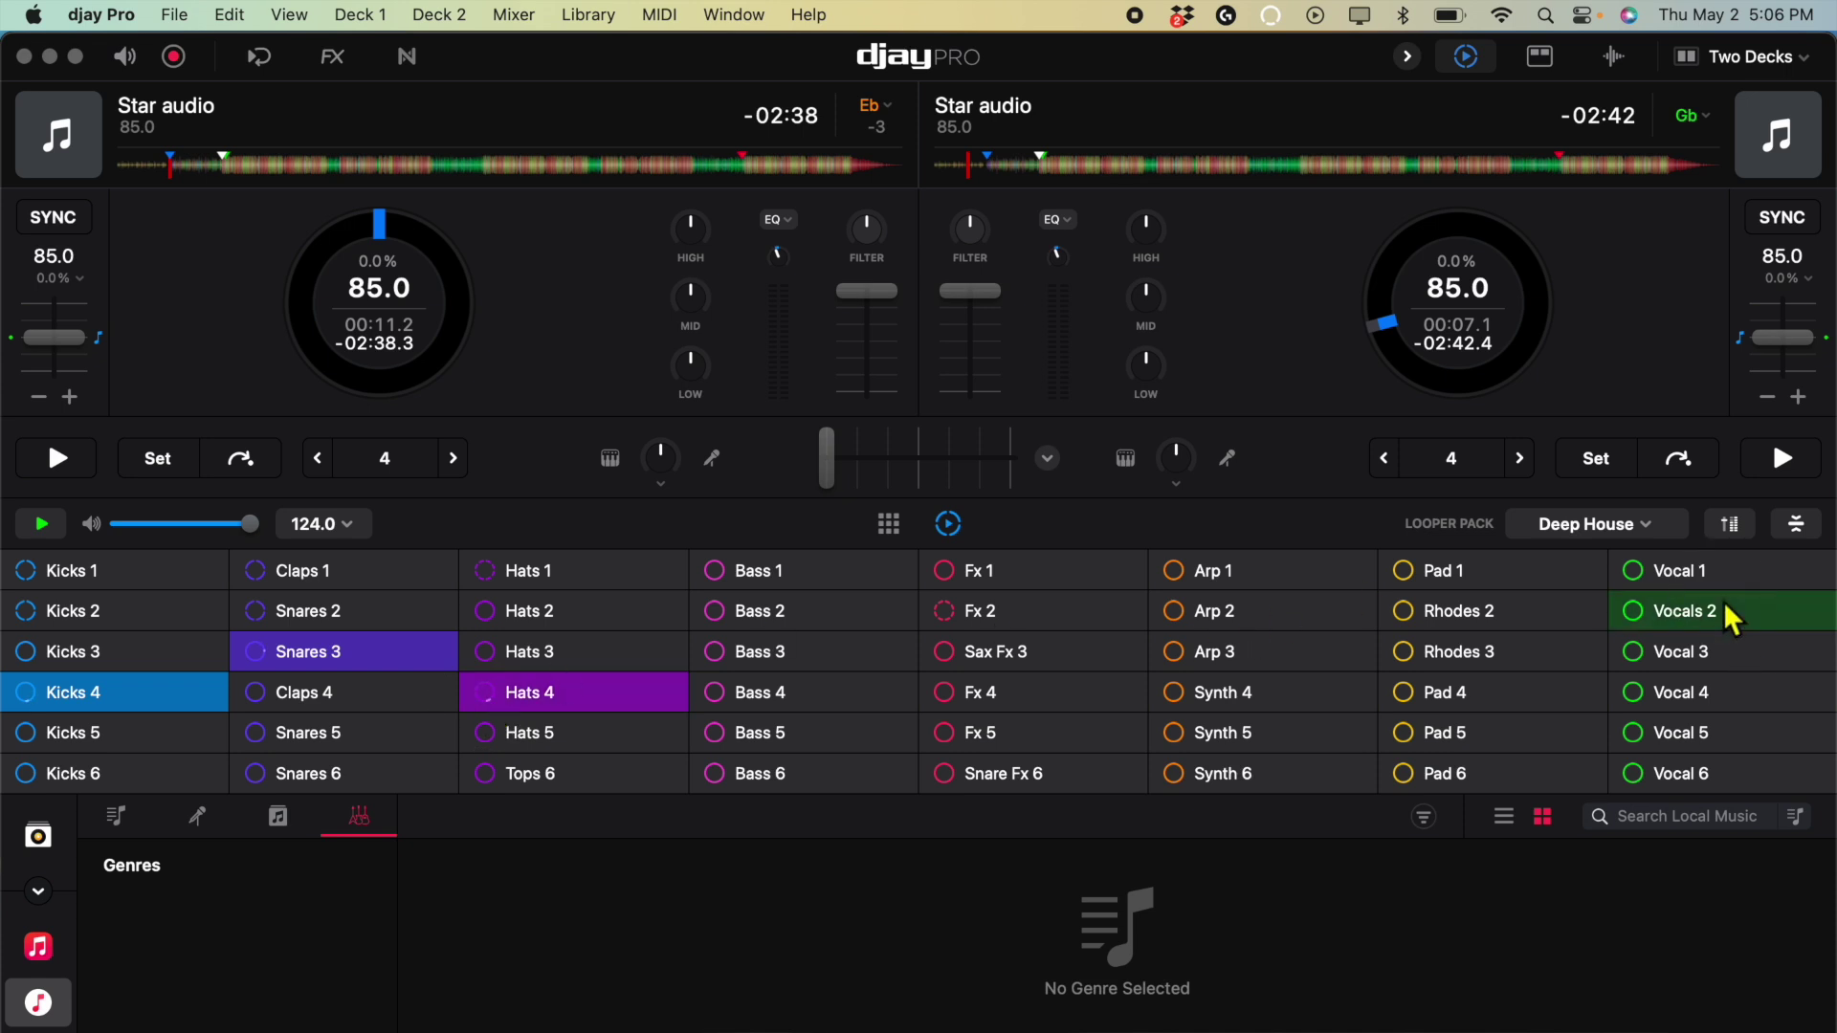
{"action": "left_click", "coordinate": [1714, 574]}
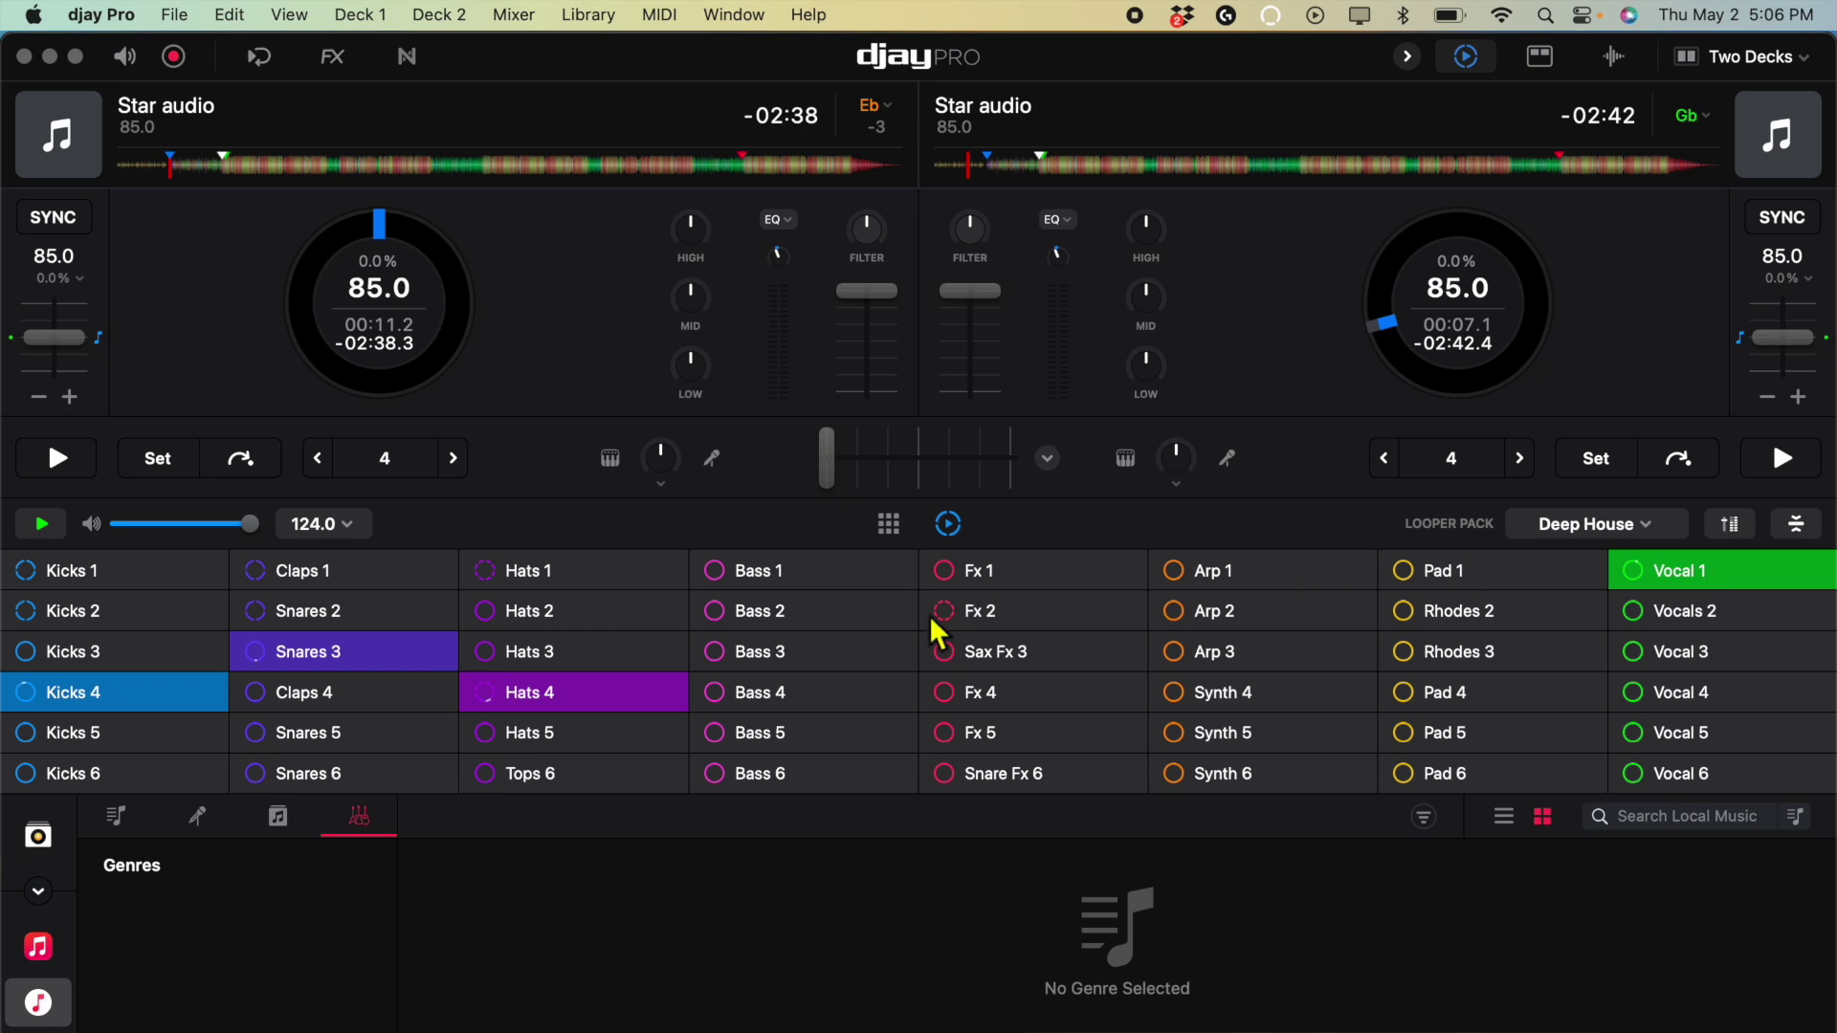
{"action": "left_click", "coordinate": [867, 641]}
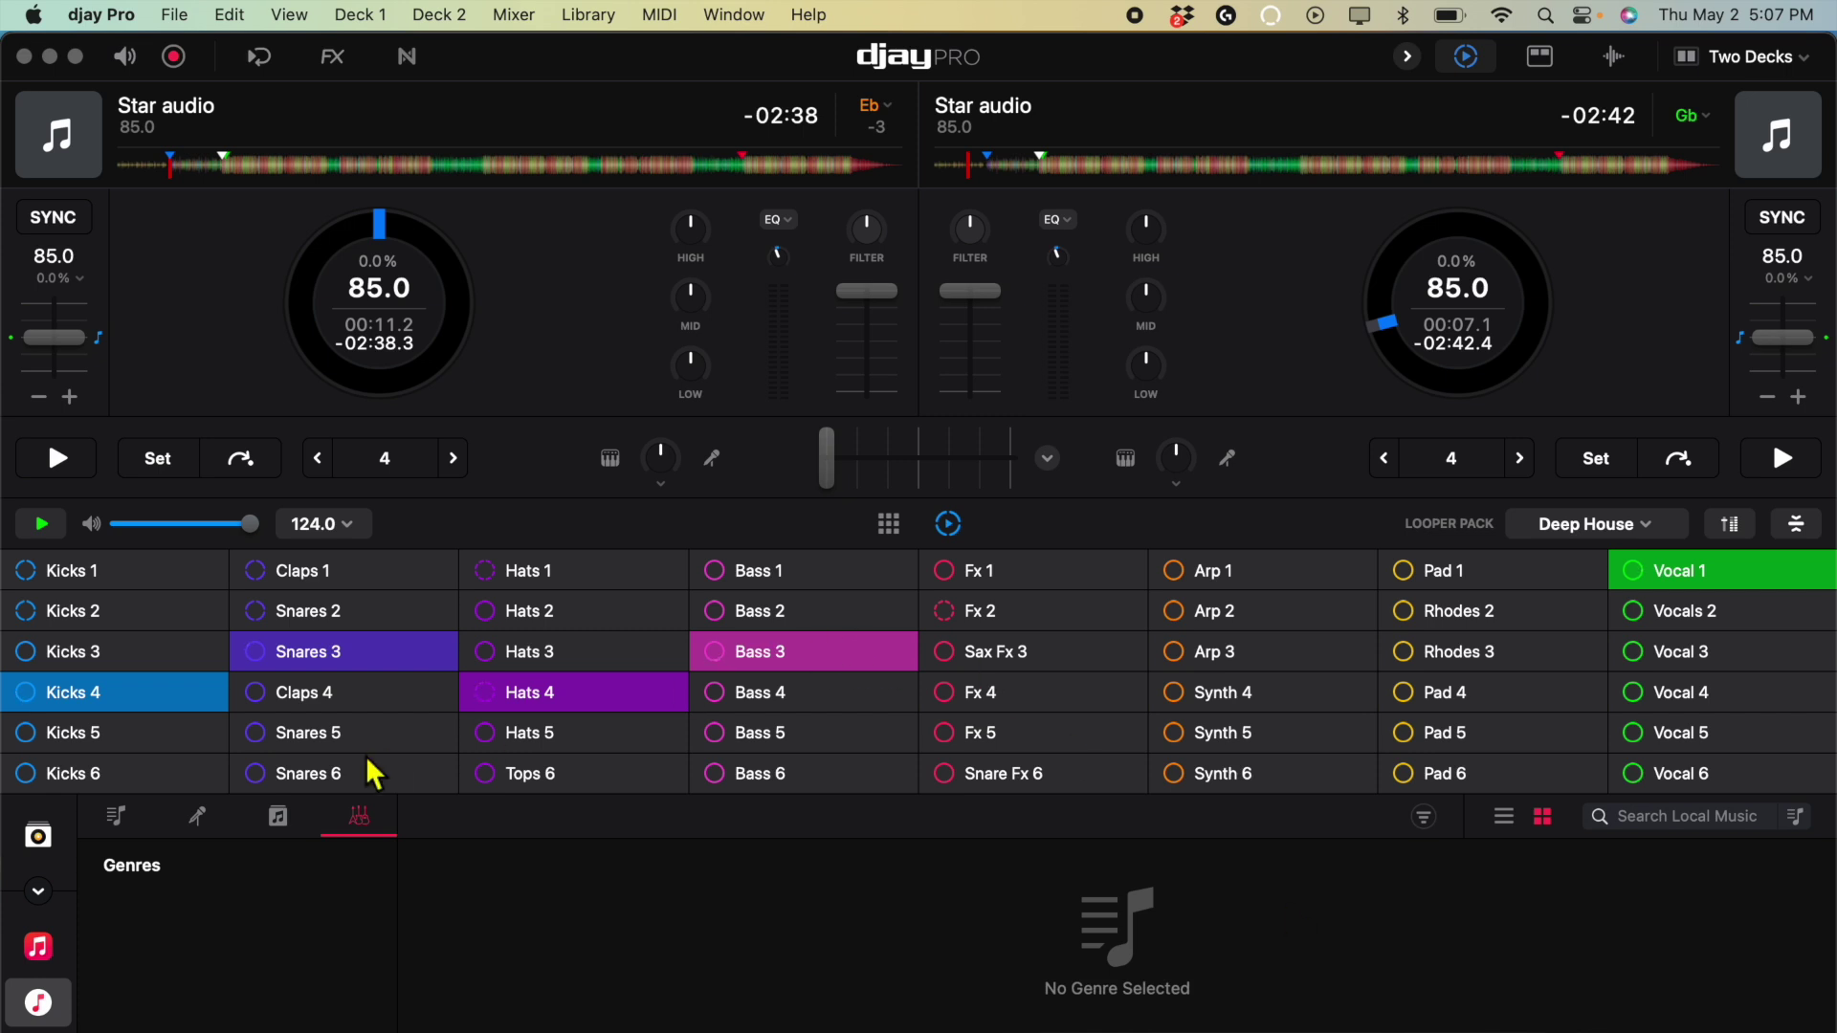
{"action": "left_click", "coordinate": [44, 524]}
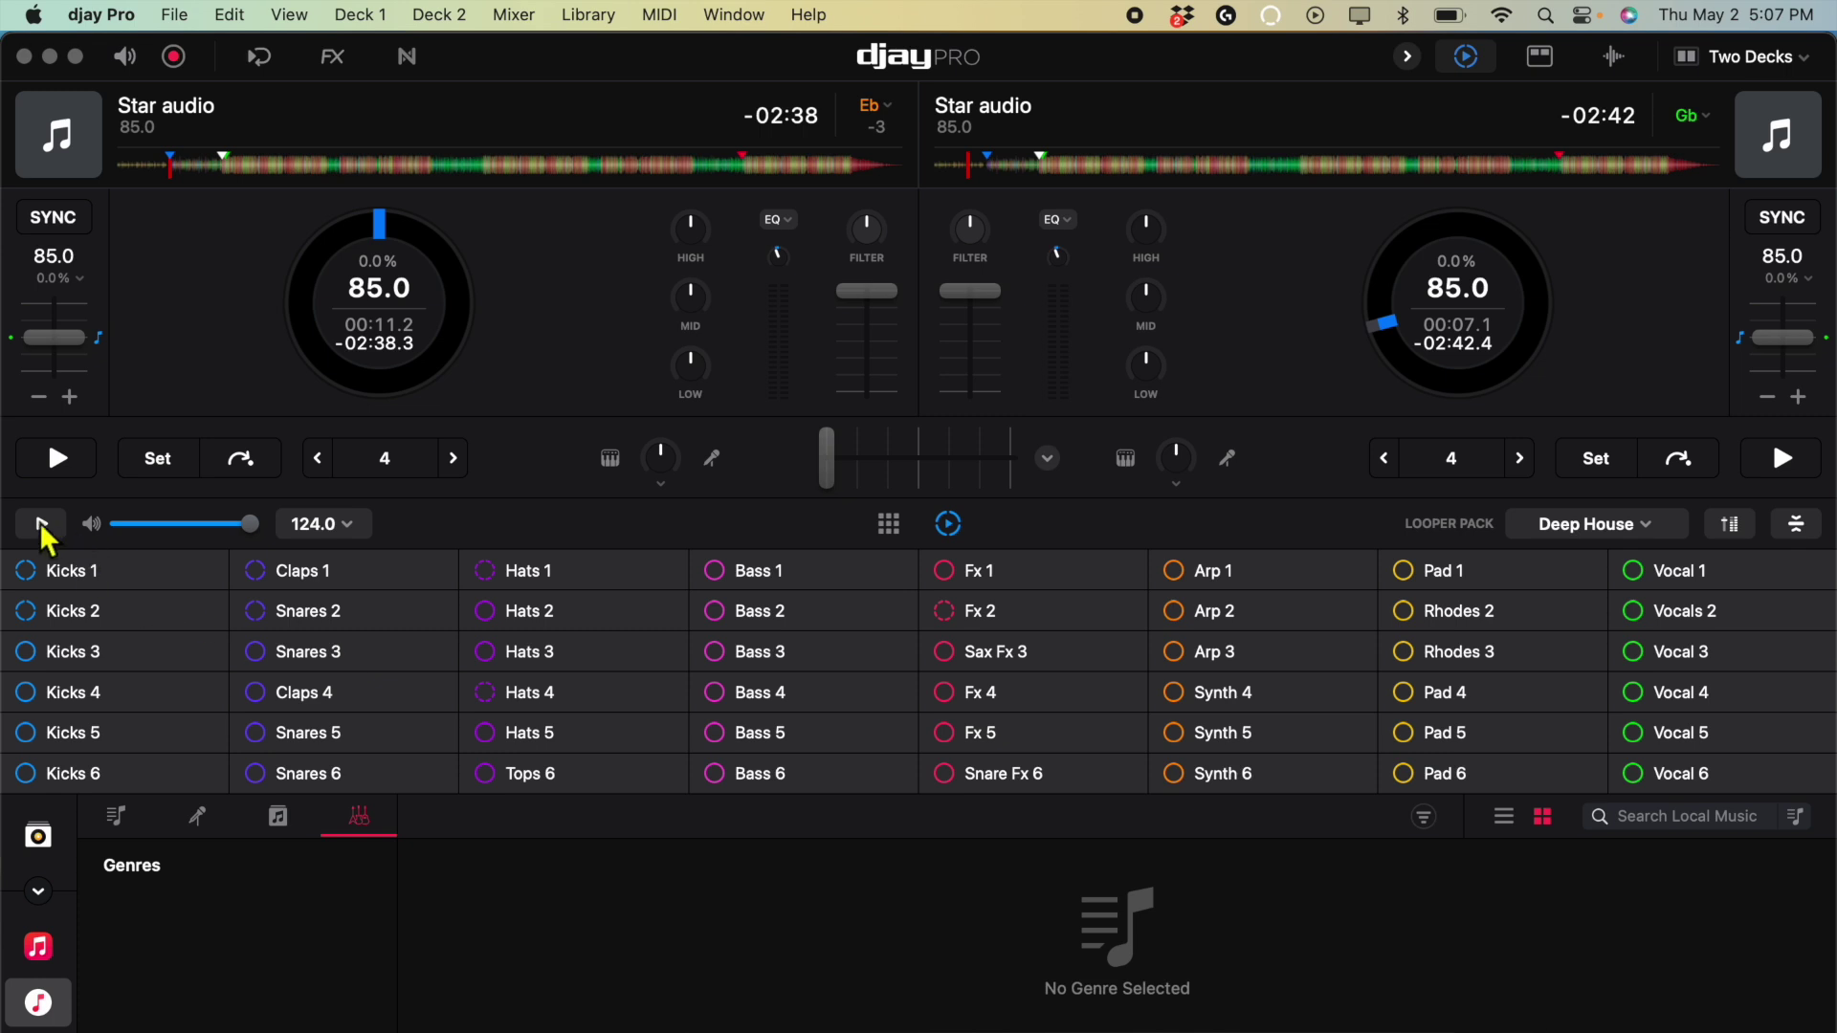
Start a new audio recording and play the Kicks 4, Bass 4 and Hats 2 loops
{"action": "left_click", "coordinate": [174, 60]}
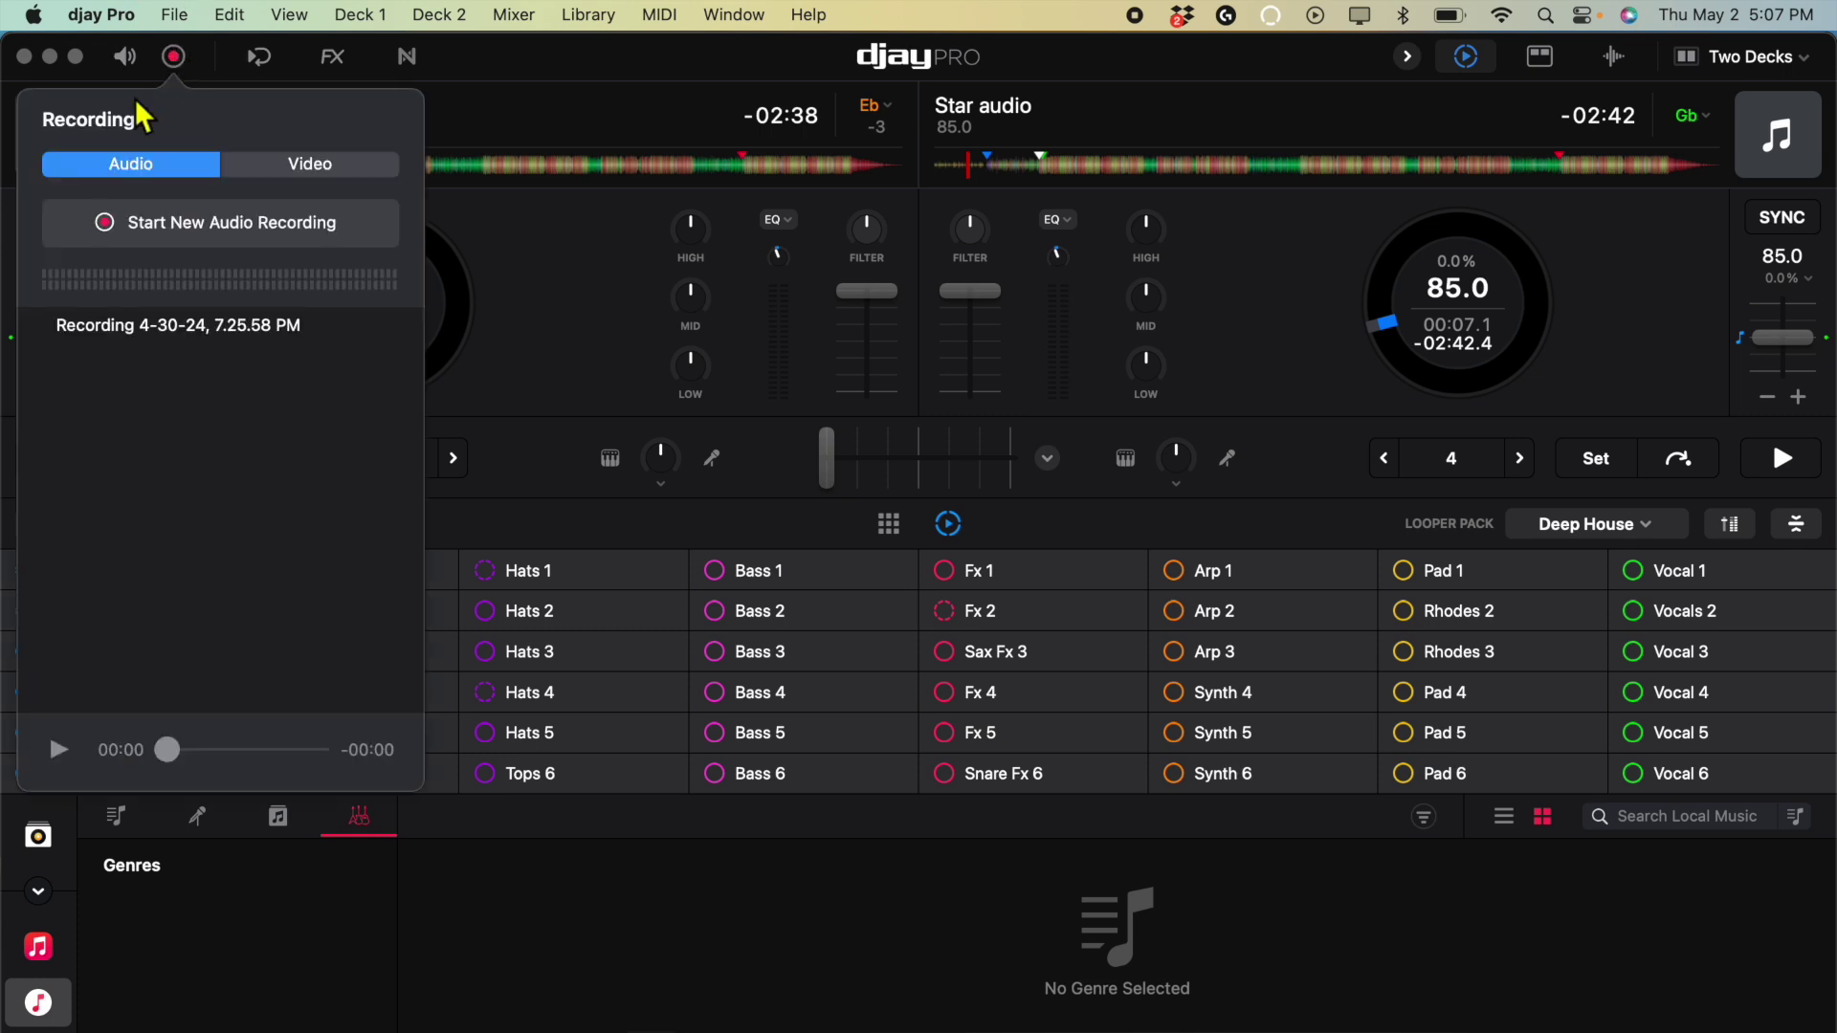
{"action": "left_click", "coordinate": [216, 239]}
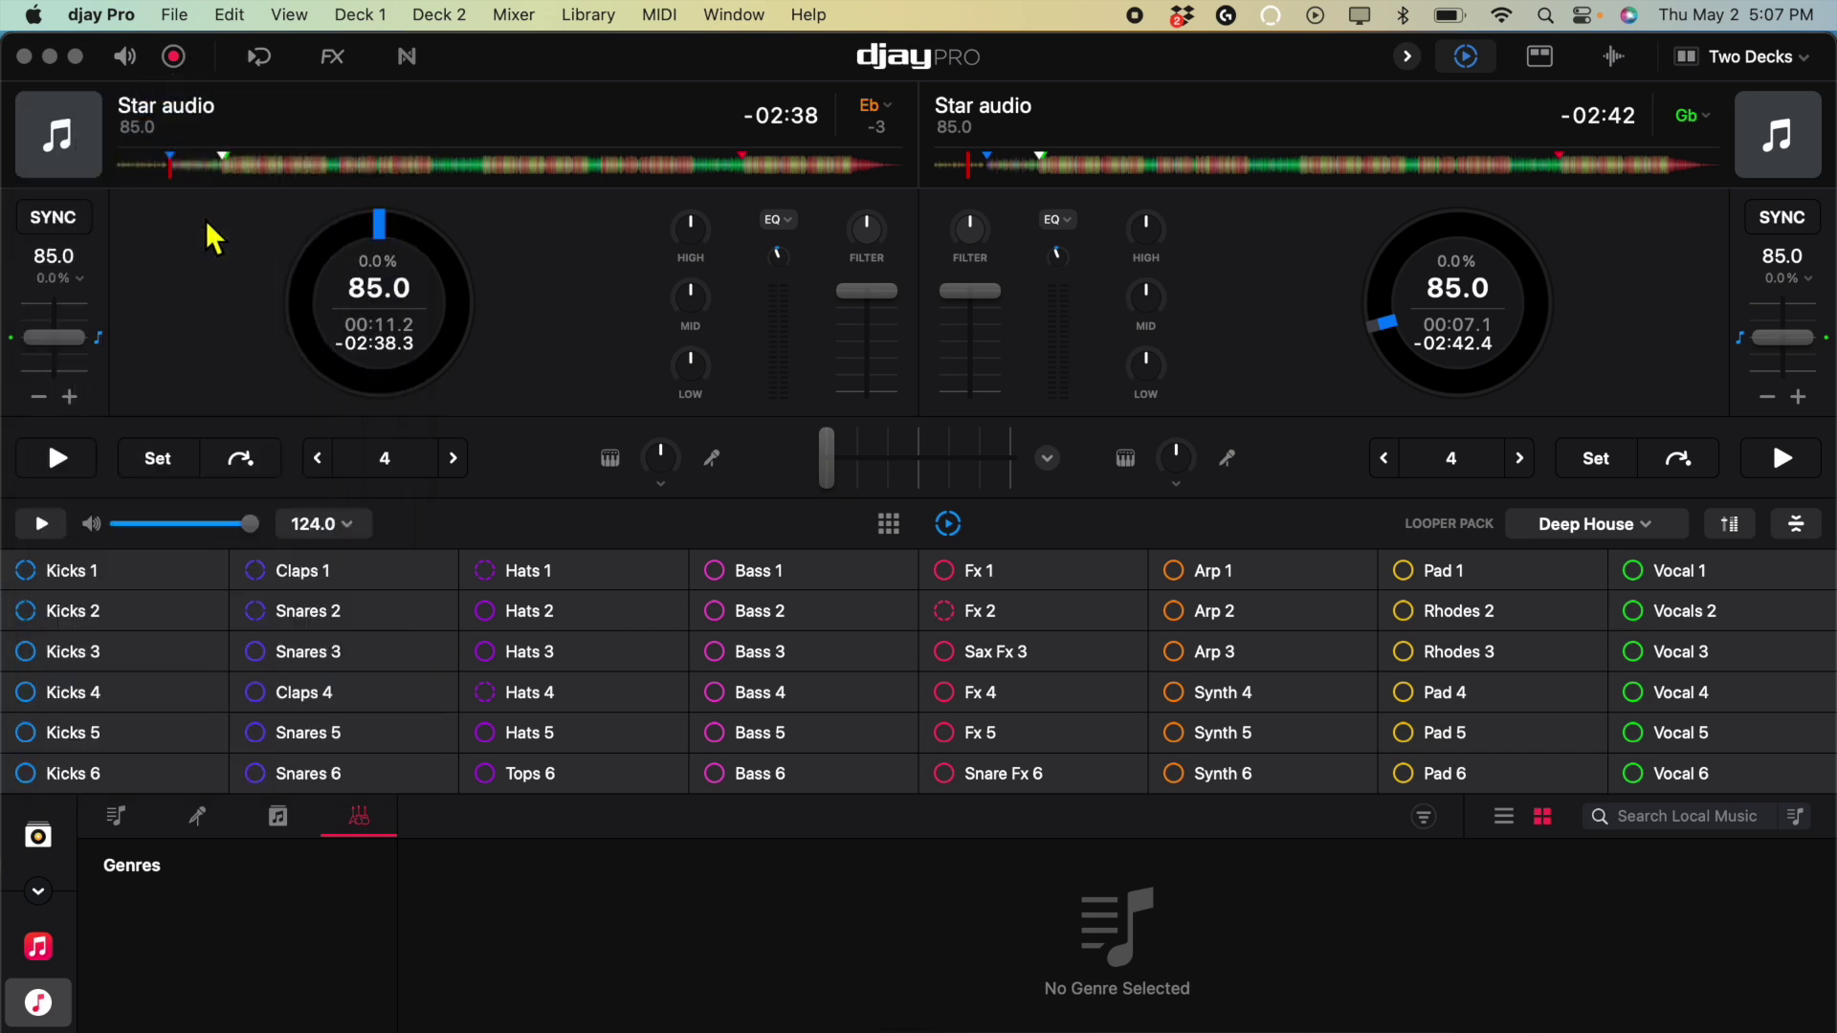
{"action": "left_click", "coordinate": [178, 679]}
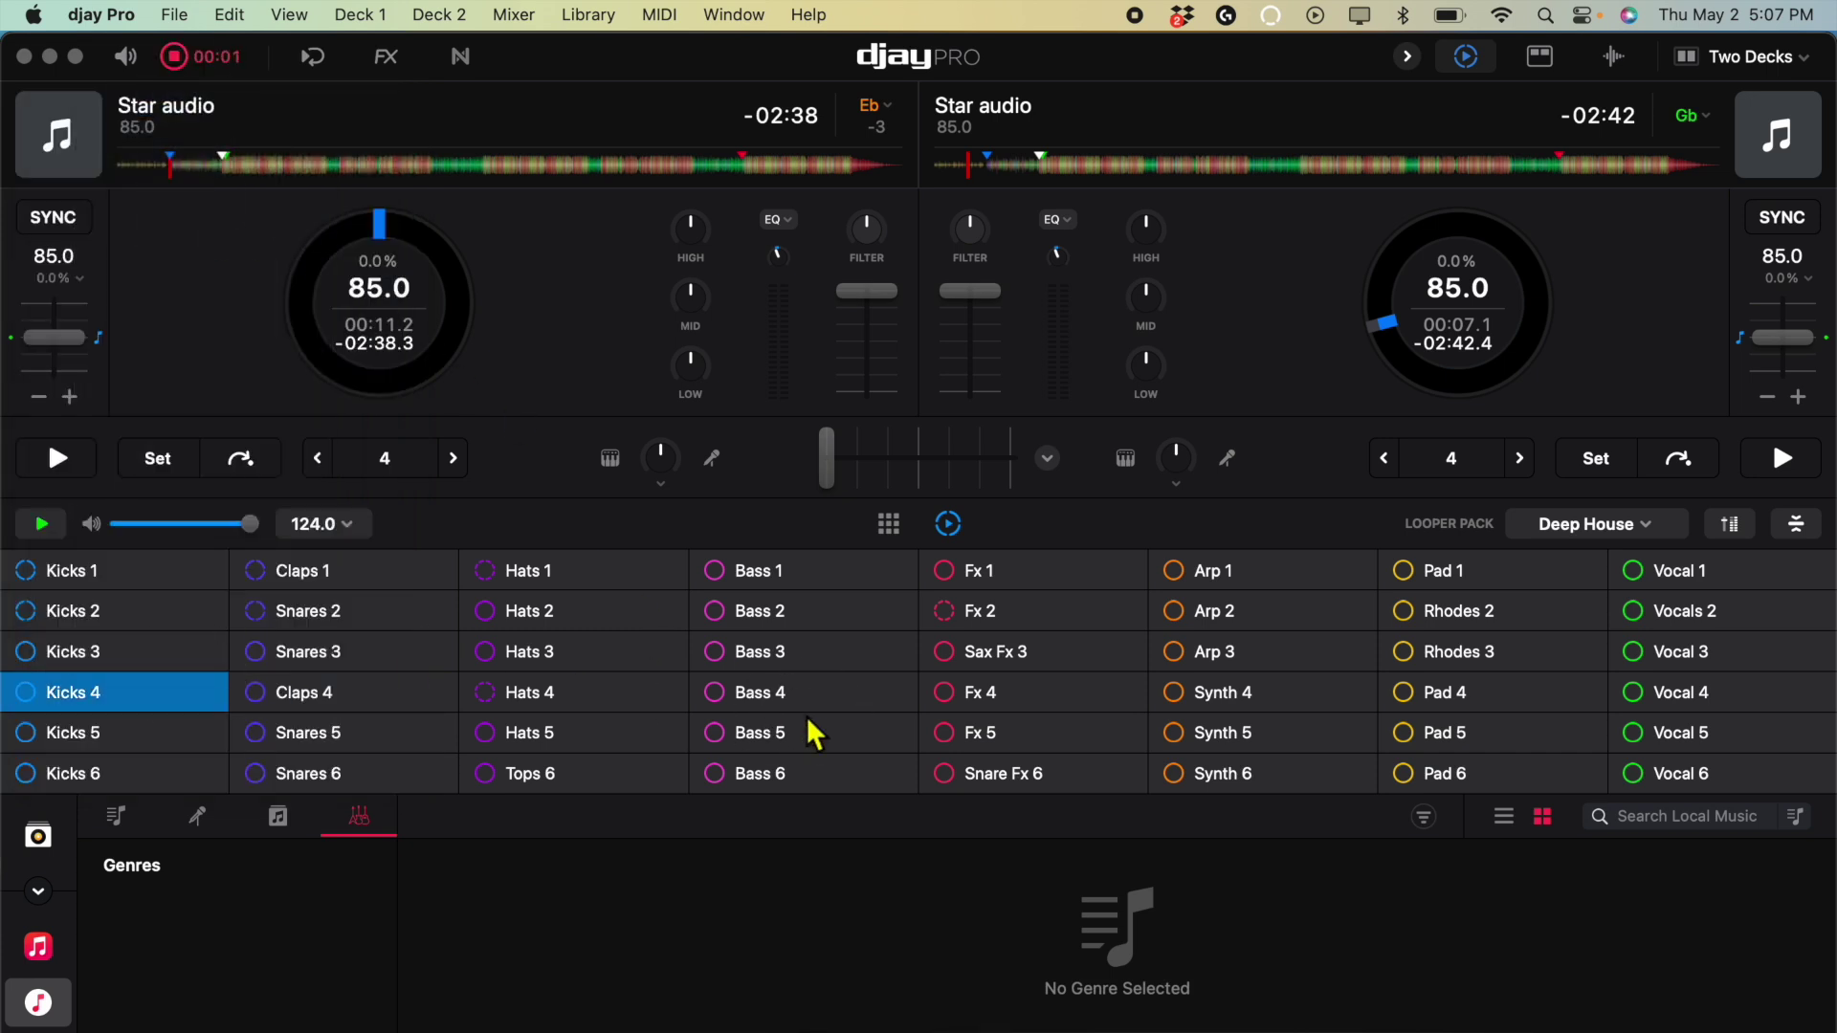
{"action": "left_click", "coordinate": [760, 697]}
{"action": "left_click", "coordinate": [531, 602]}
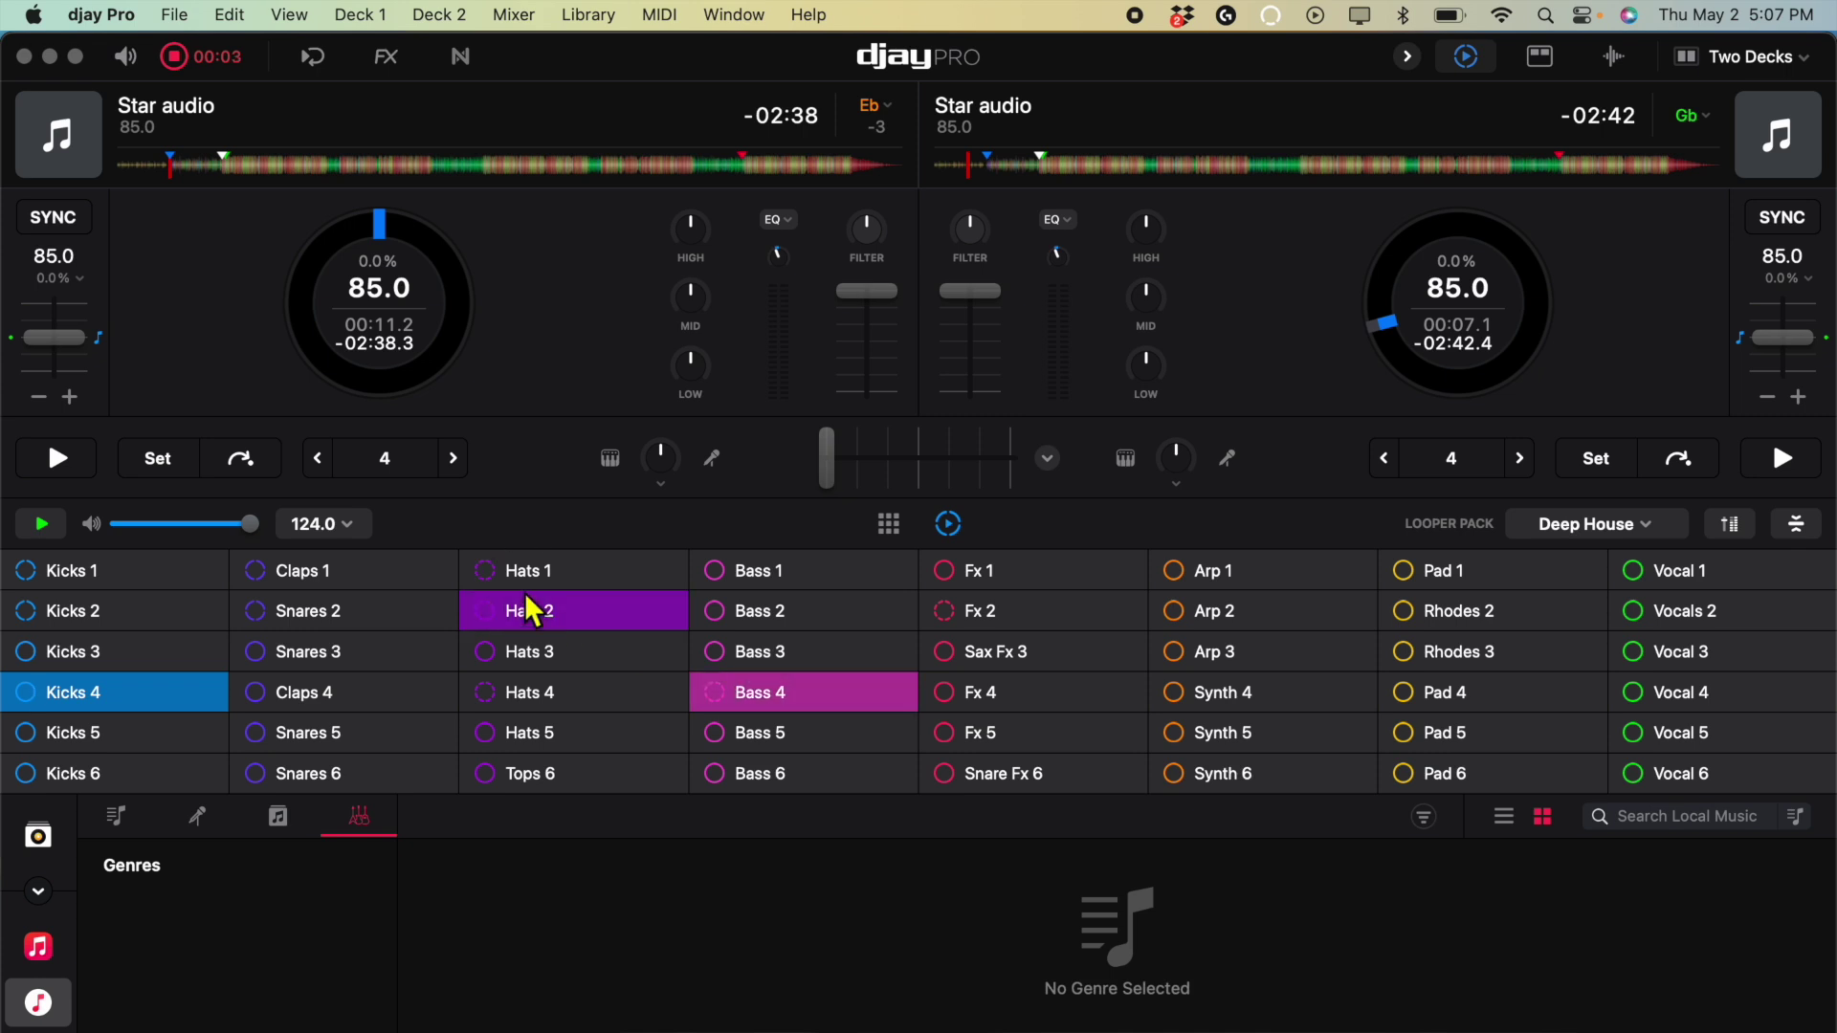
Stop and save the recording, close the recordings list, and stop the looper
{"action": "left_click", "coordinate": [174, 56]}
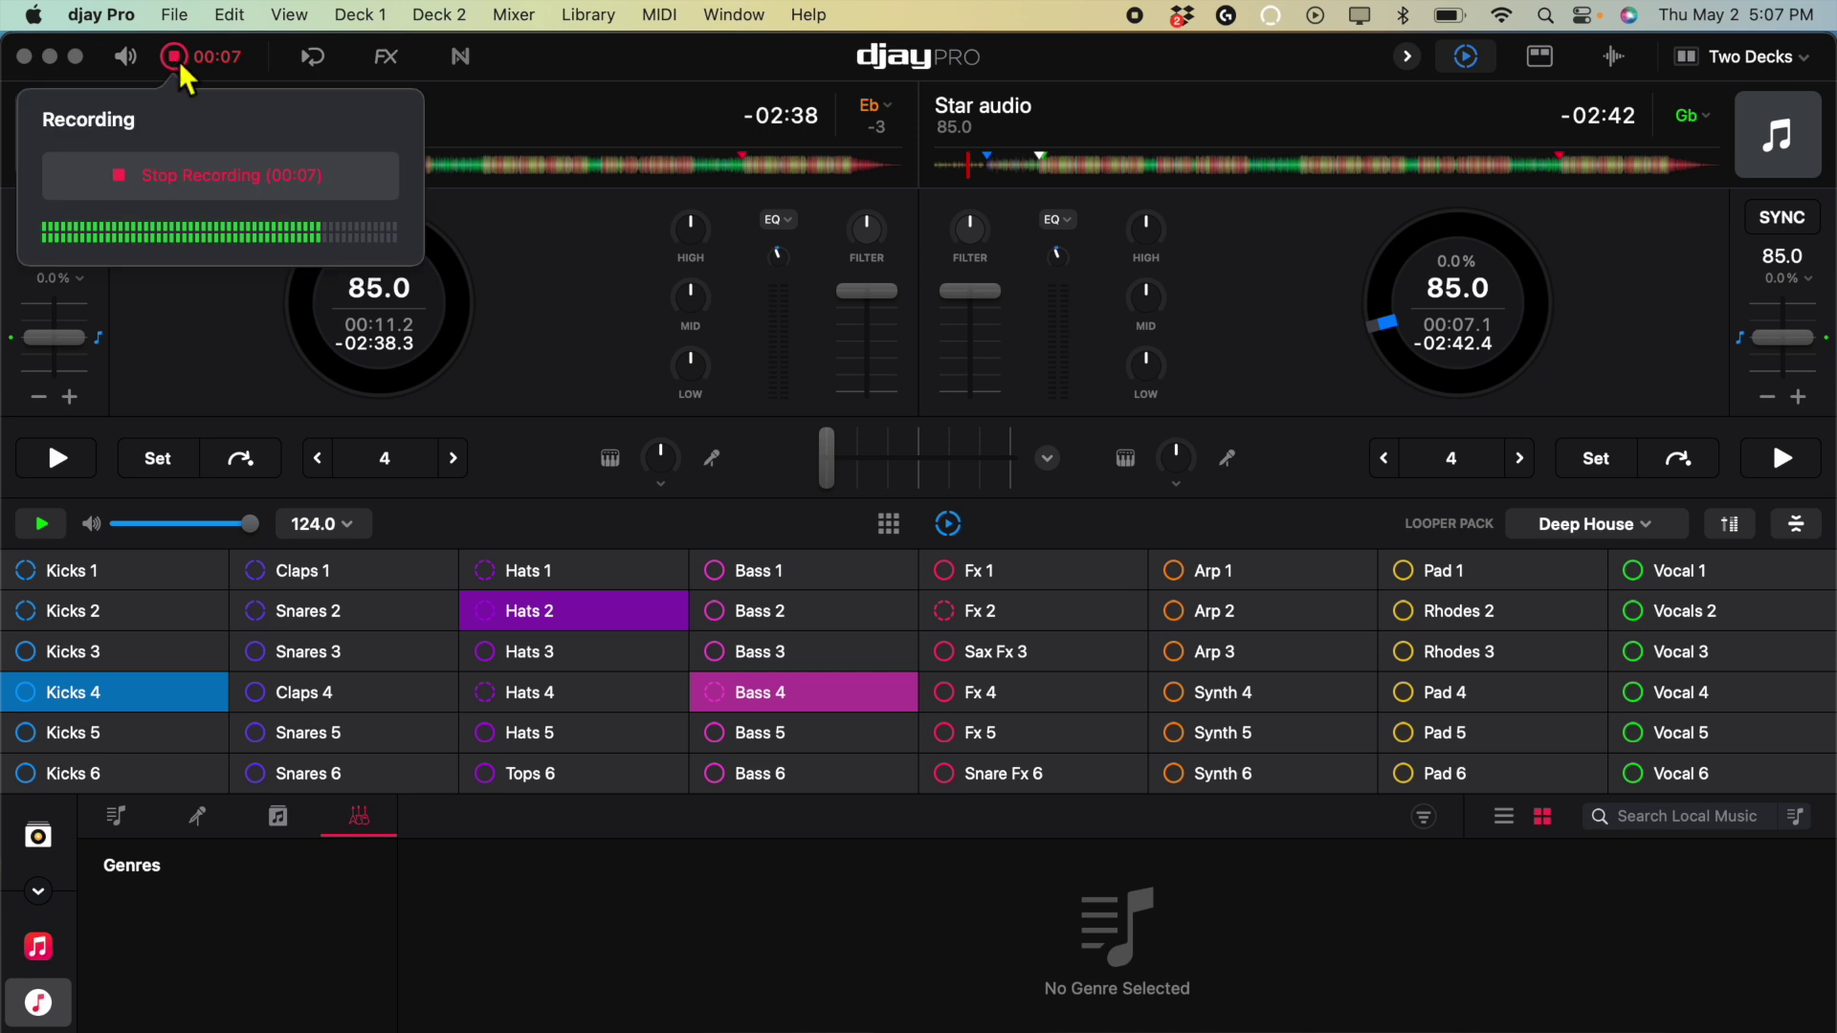
{"action": "left_click", "coordinate": [543, 306]}
{"action": "left_click", "coordinate": [55, 526]}
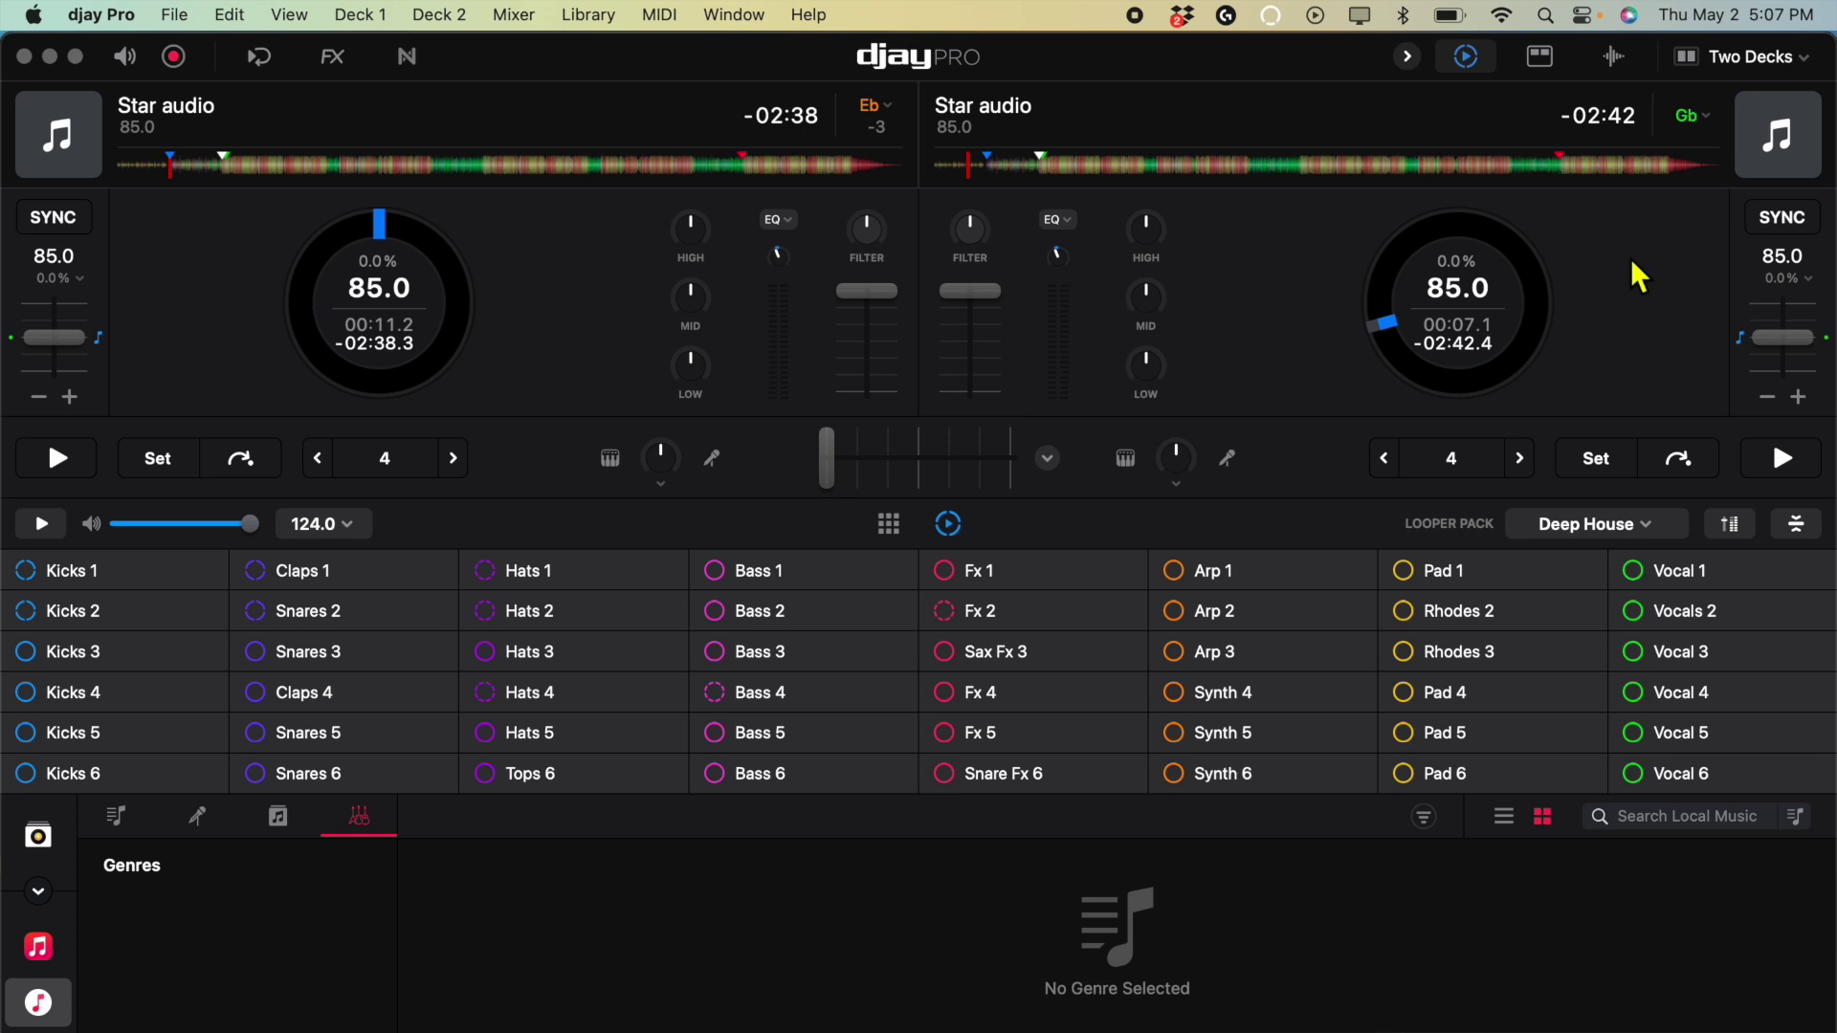
Switch to the sampler pads and open the Essentials (Edited) sample-pack list
{"action": "left_click", "coordinate": [890, 523]}
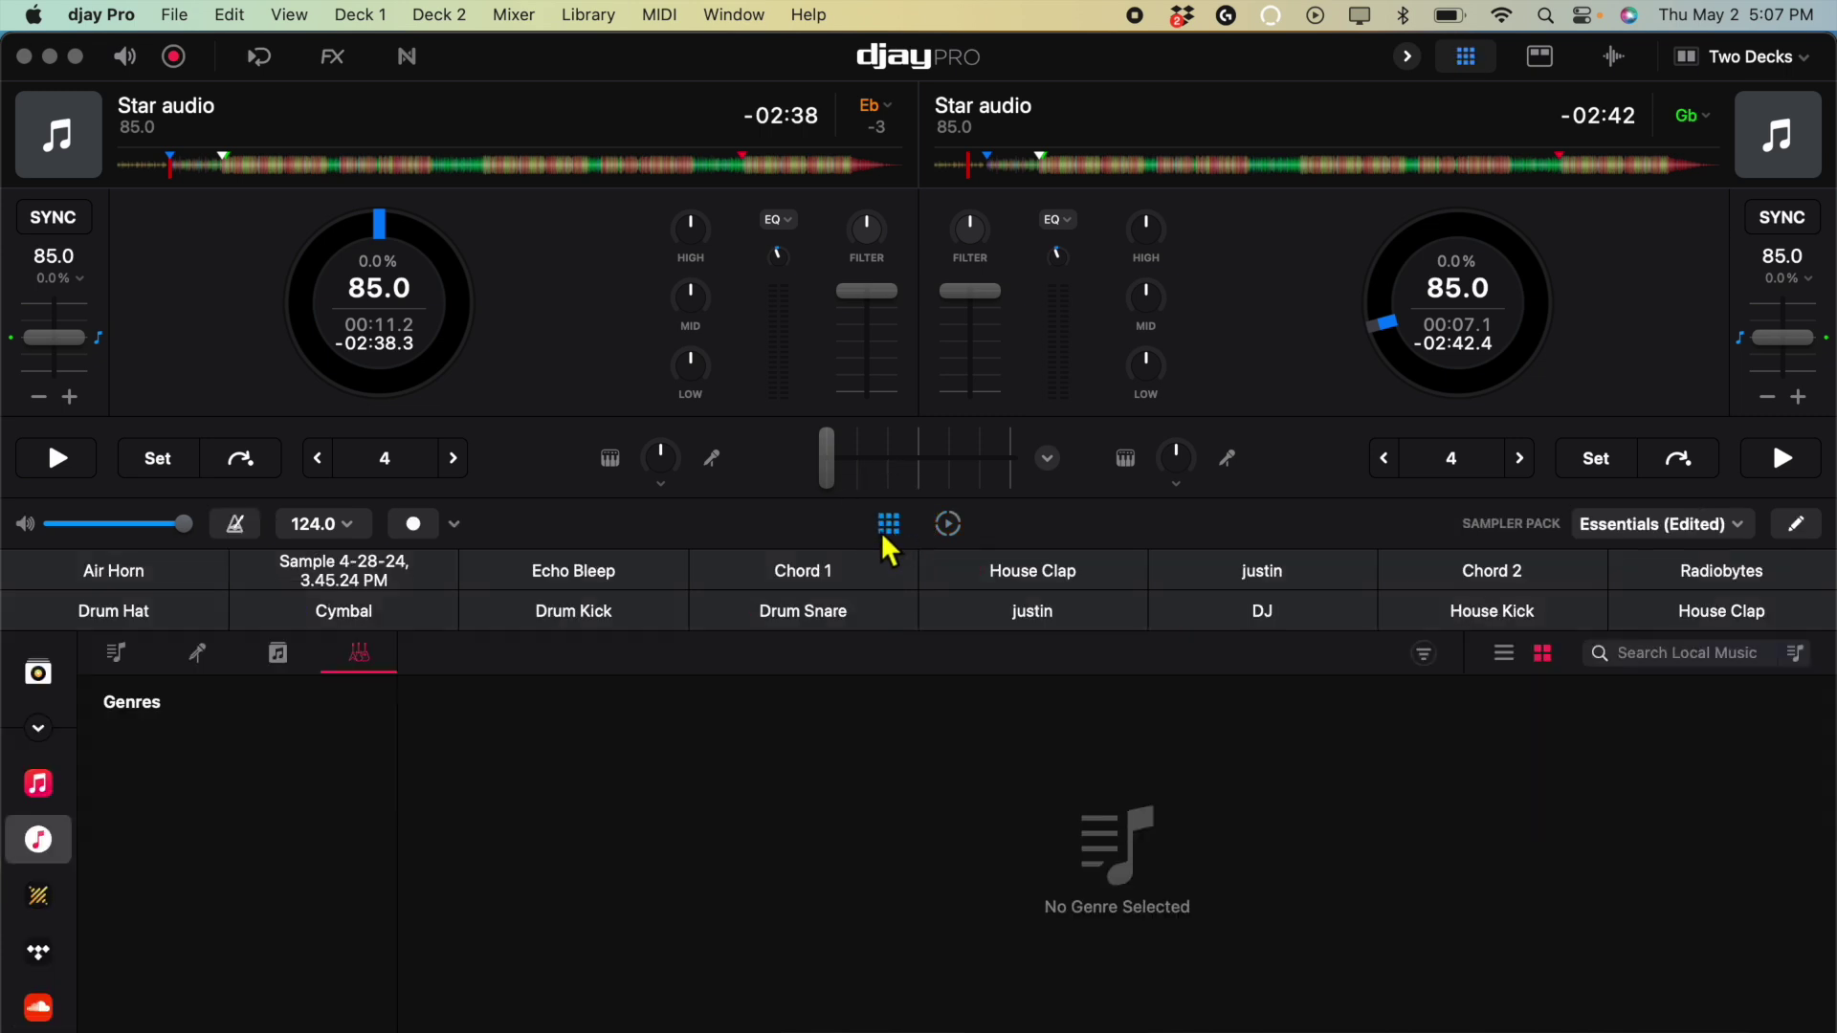
{"action": "left_click", "coordinate": [1680, 532]}
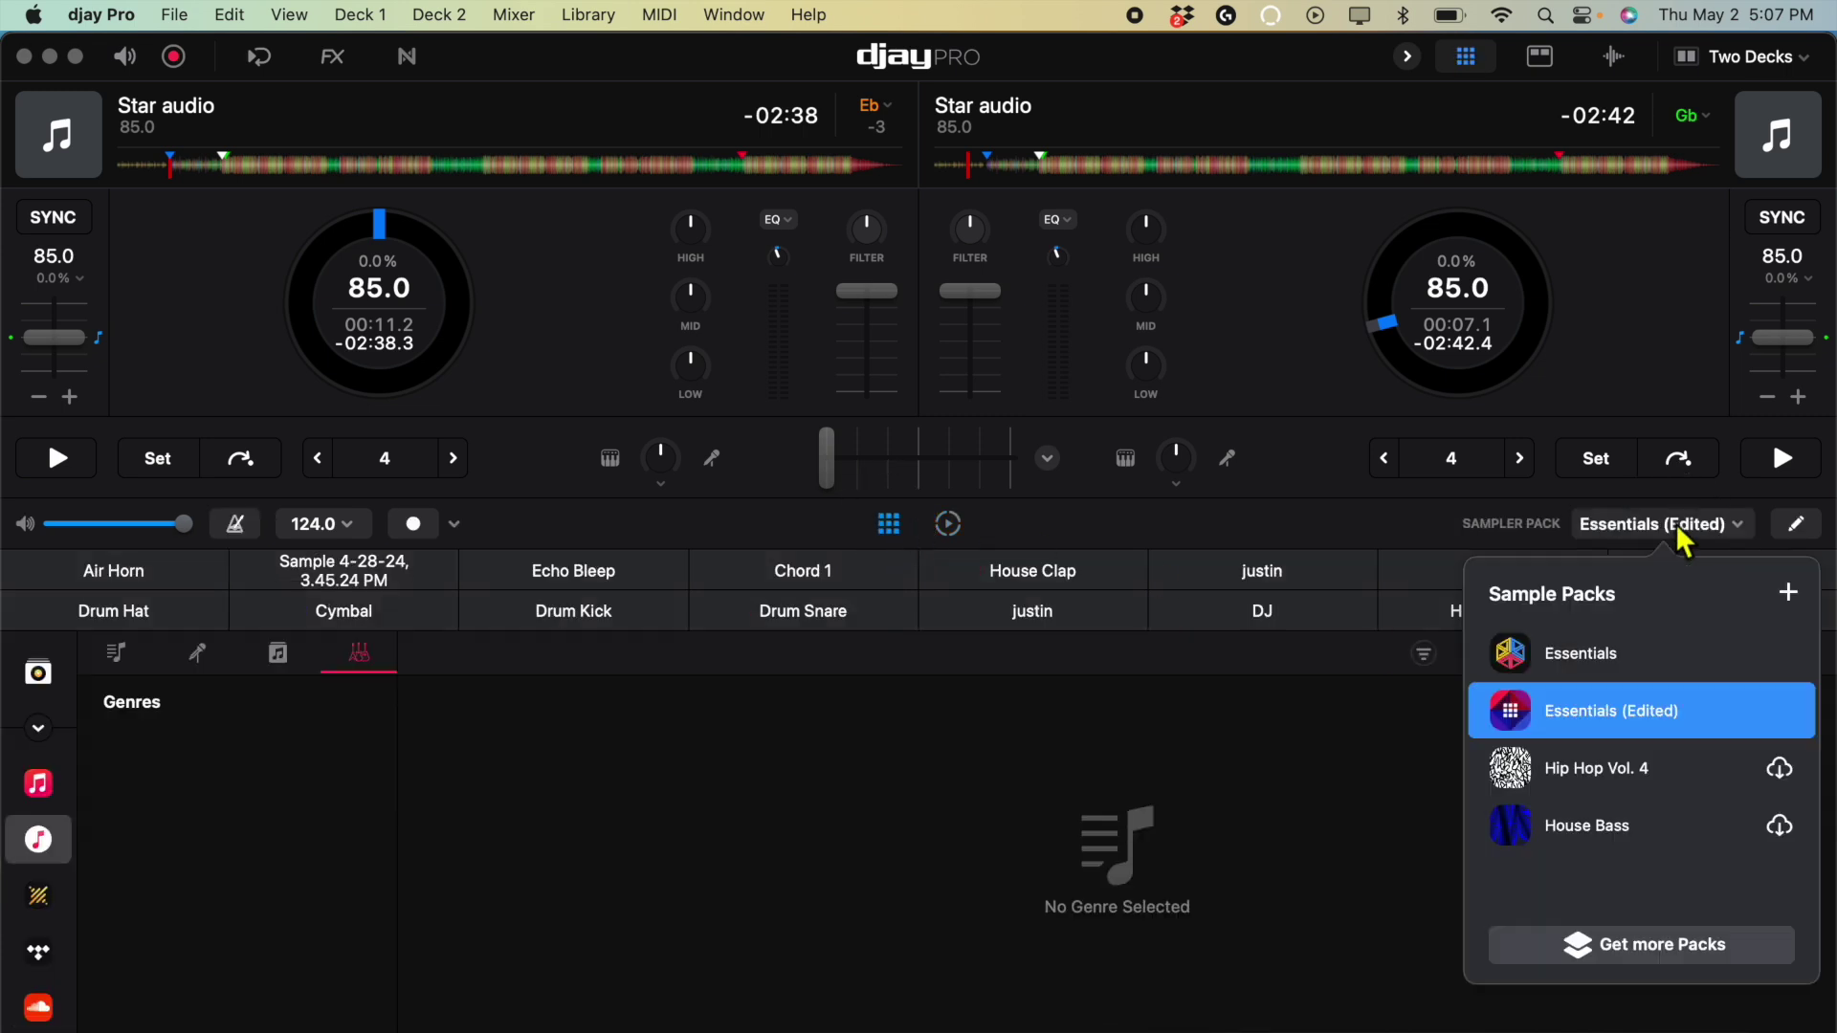